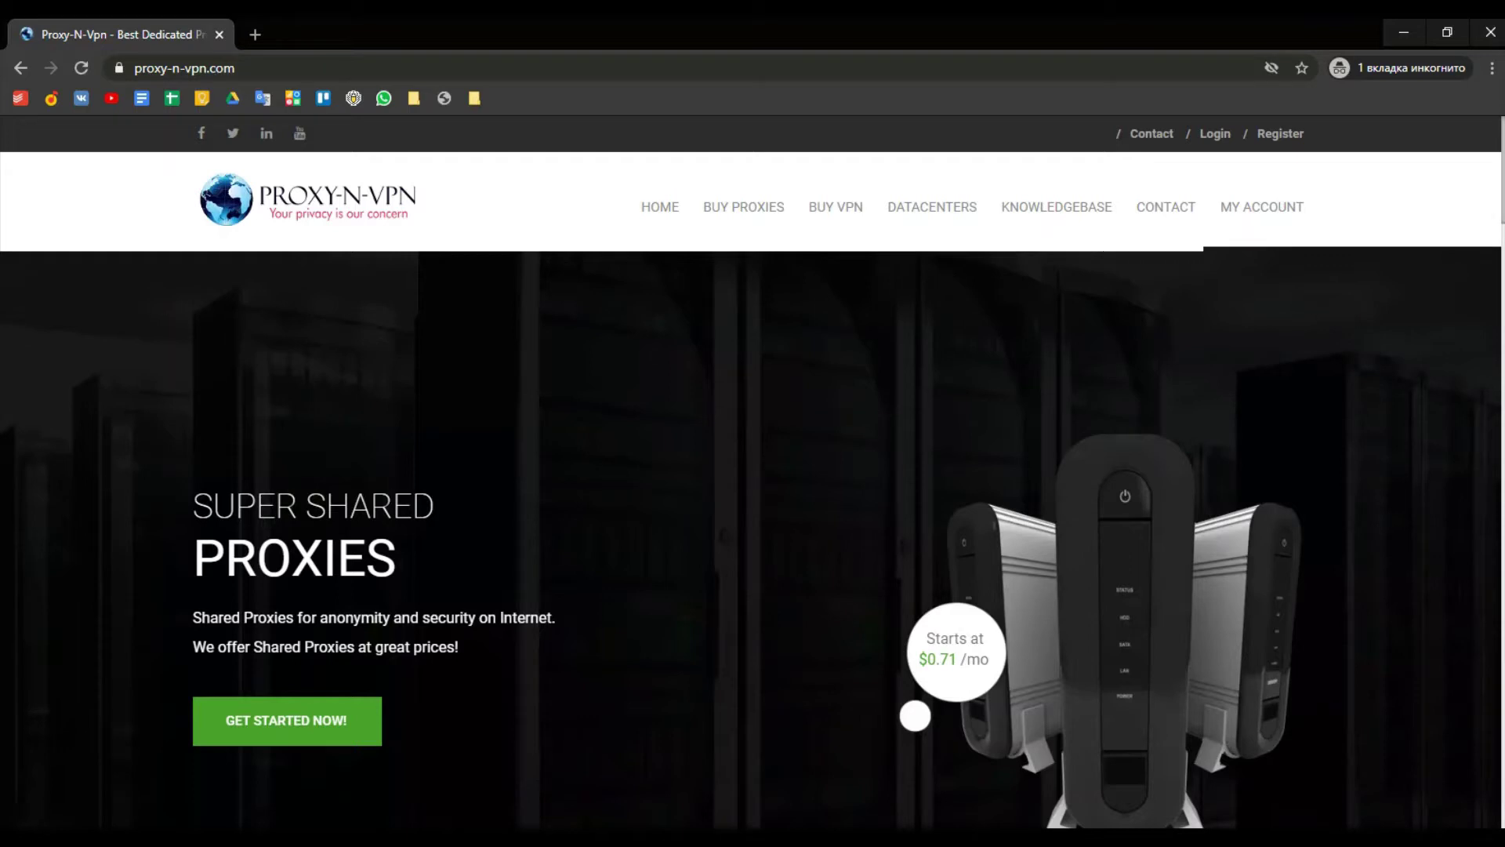
{"action": "scroll", "coordinate": [887, 519], "scroll_direction": "down", "scroll_amount": 3}
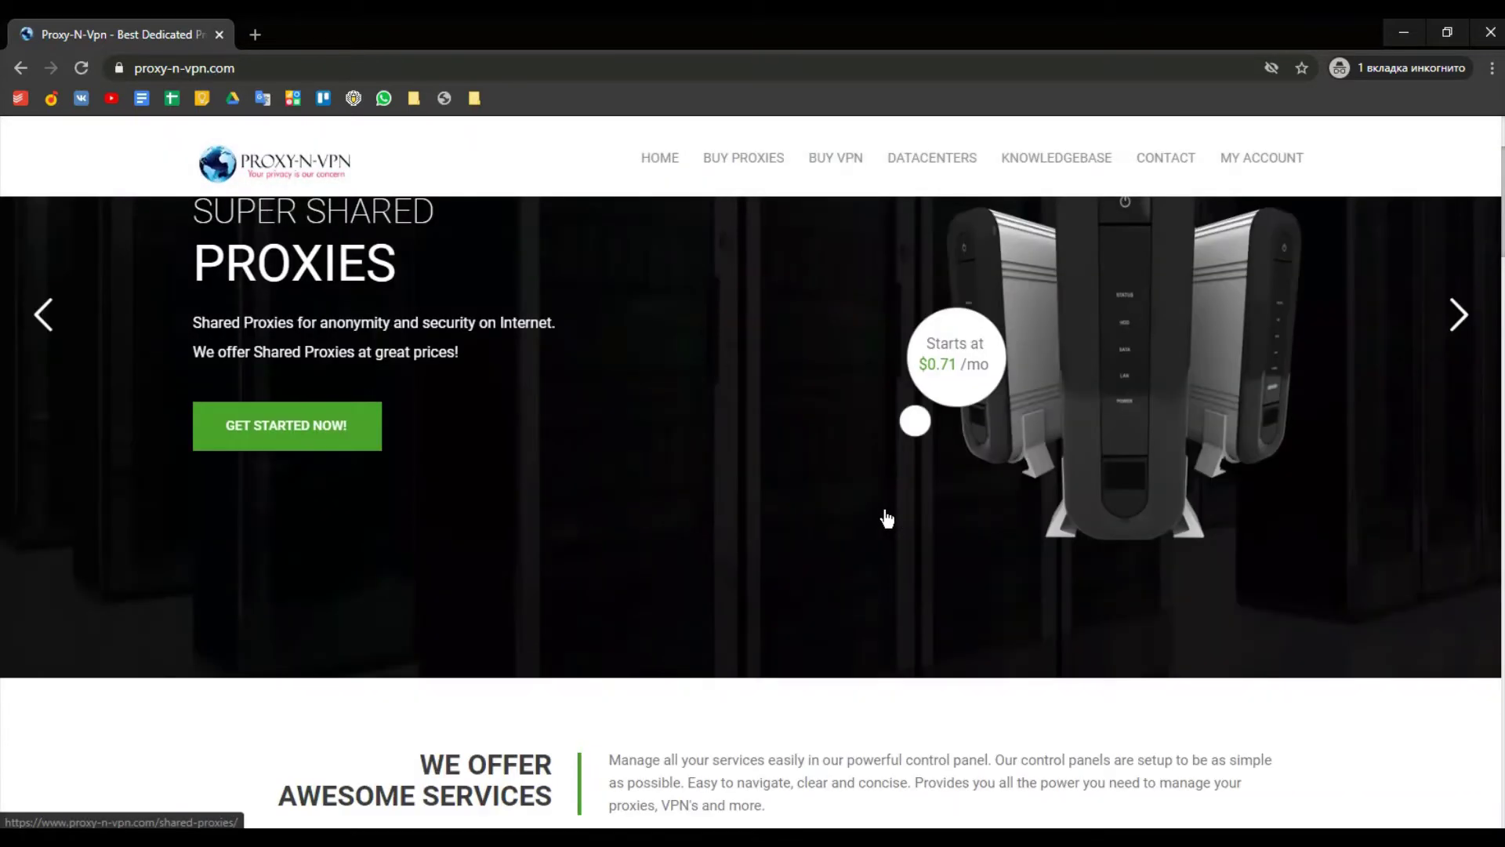
{"action": "scroll", "coordinate": [887, 519], "scroll_direction": "down", "scroll_amount": 3}
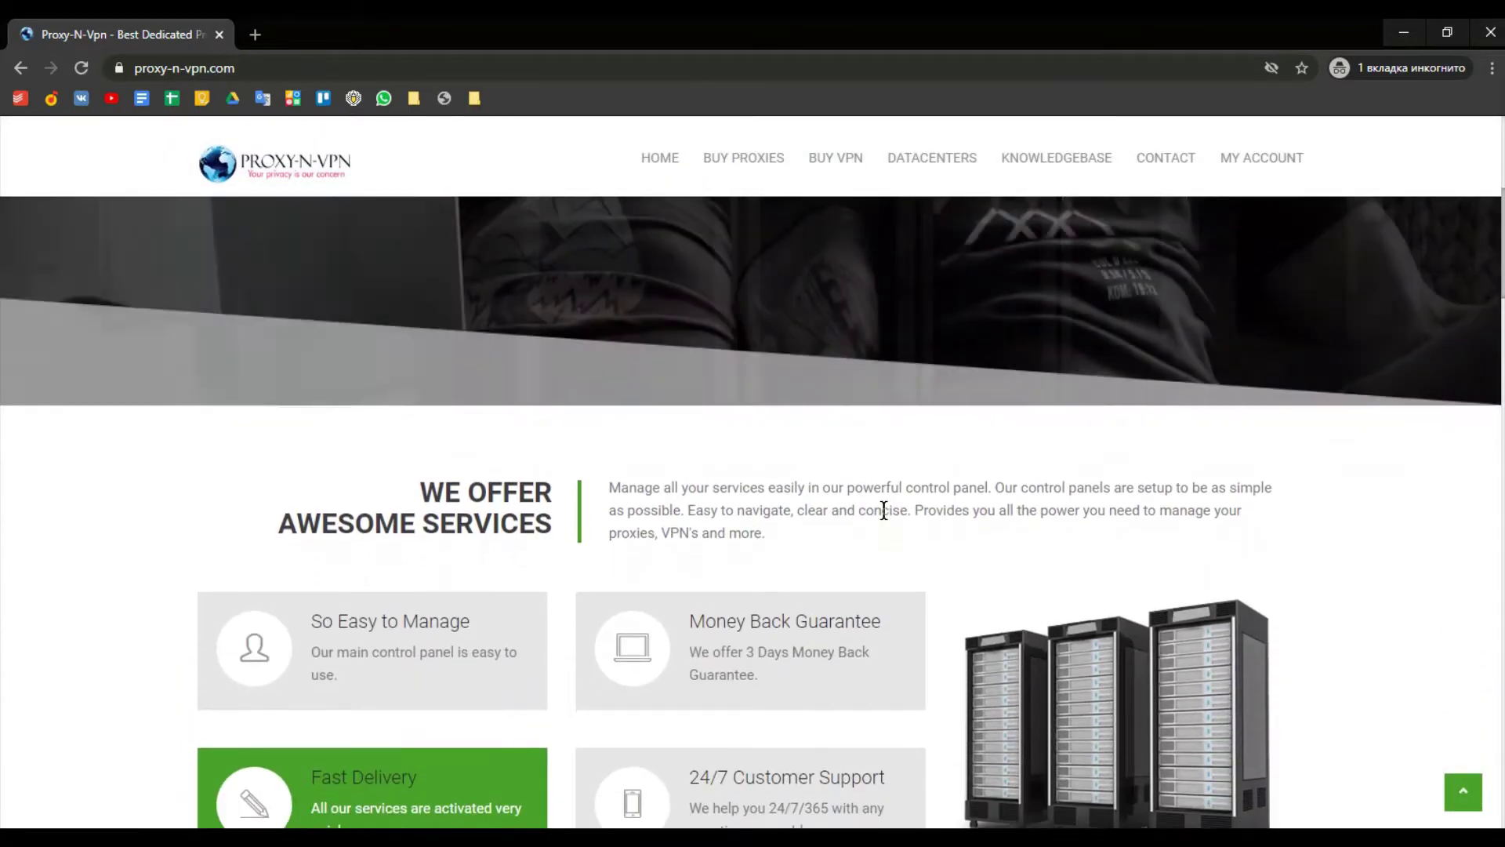
{"action": "scroll", "coordinate": [884, 509], "scroll_direction": "down", "scroll_amount": 3}
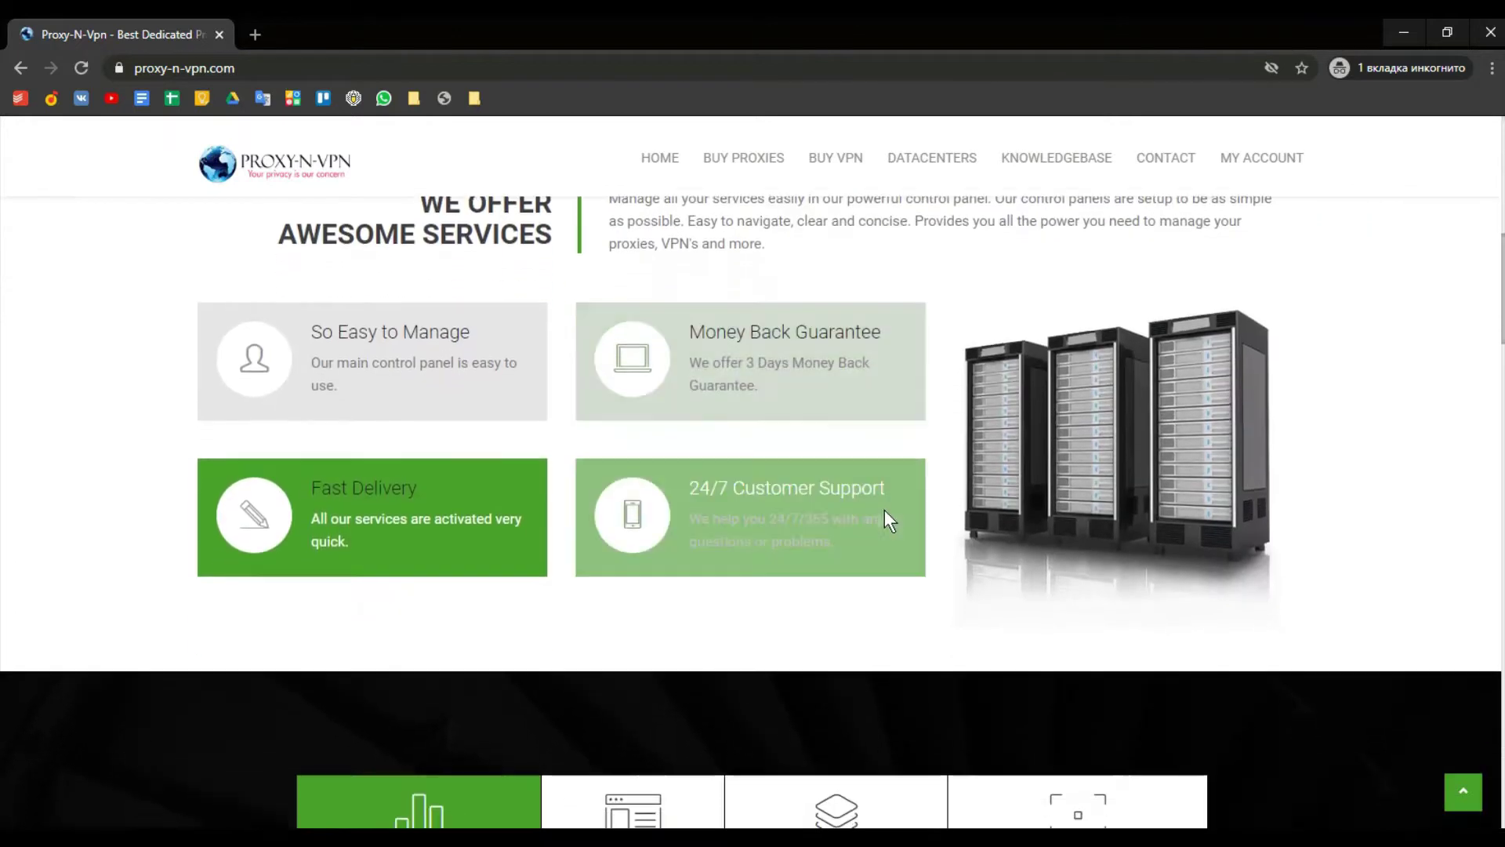
{"action": "scroll", "coordinate": [885, 509], "scroll_direction": "down", "scroll_amount": 1}
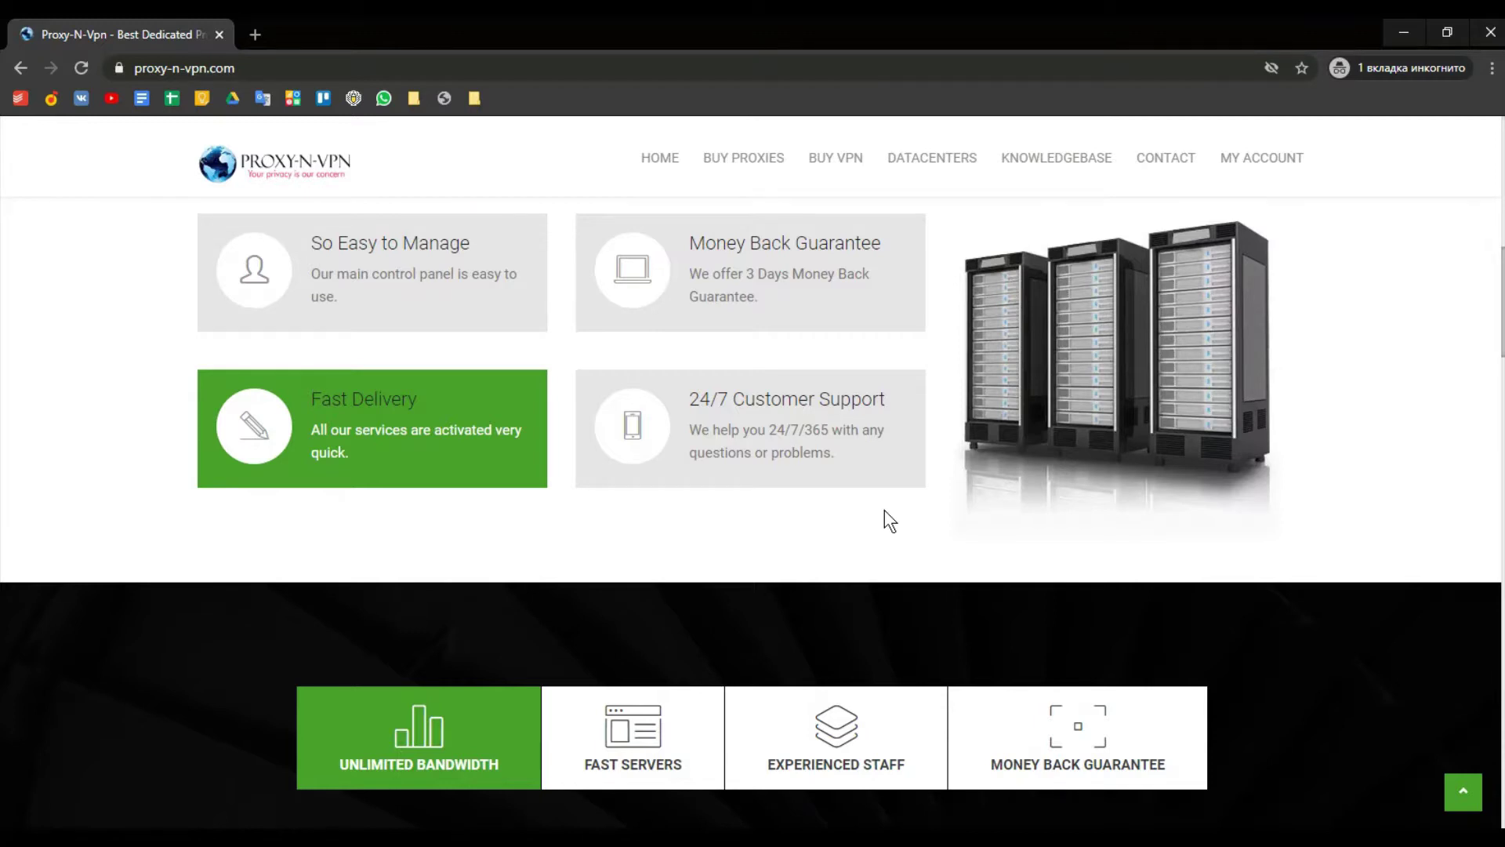
{"action": "scroll", "coordinate": [884, 510], "scroll_direction": "down", "scroll_amount": 3}
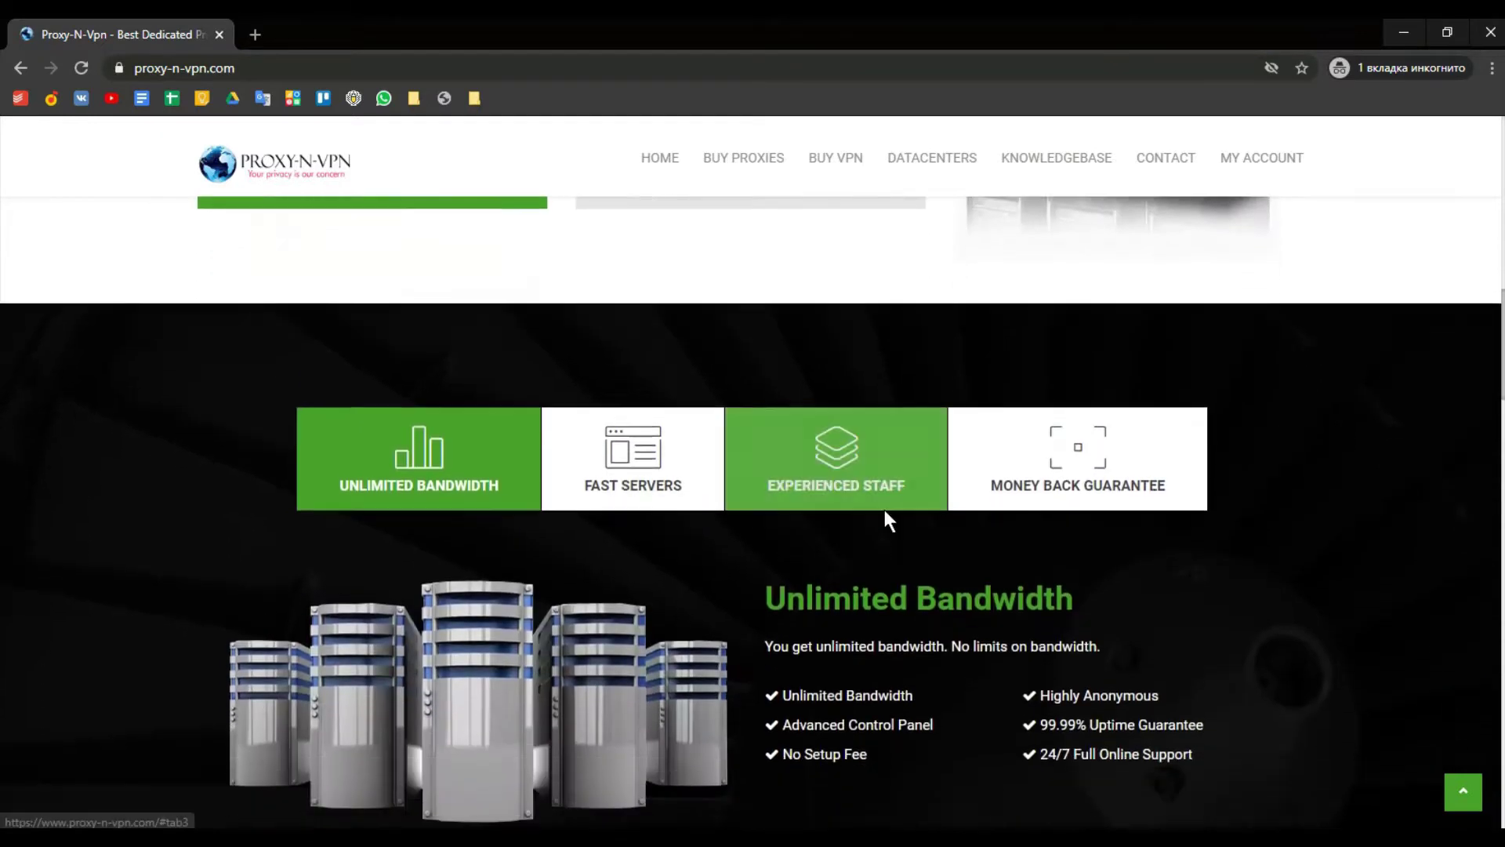
{"action": "scroll", "coordinate": [884, 508], "scroll_direction": "down", "scroll_amount": 1}
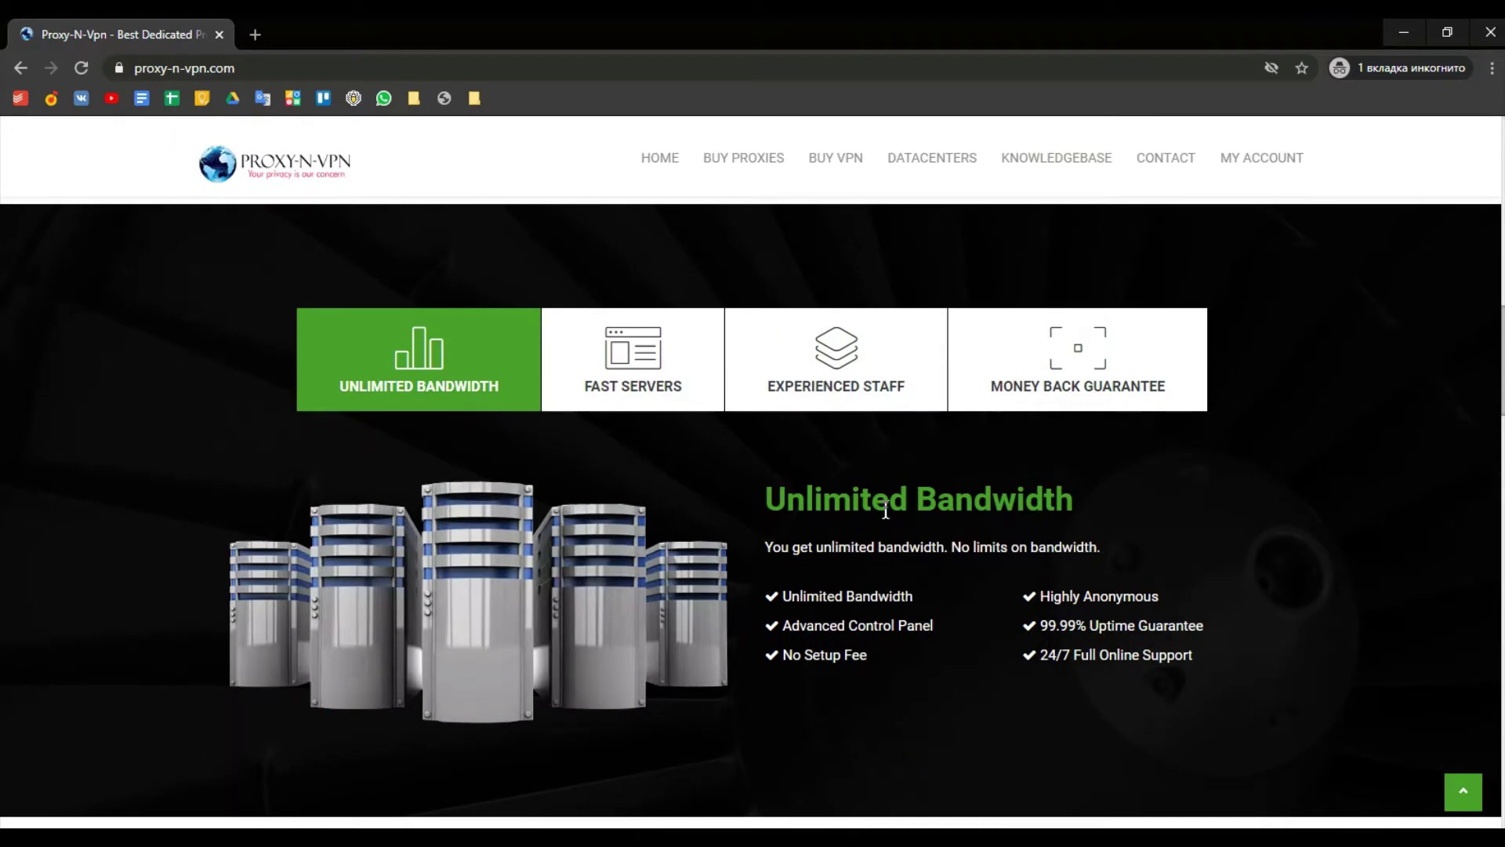
{"action": "scroll", "coordinate": [936, 518], "scroll_direction": "down", "scroll_amount": 3}
{"action": "scroll", "coordinate": [941, 532], "scroll_direction": "down", "scroll_amount": 1}
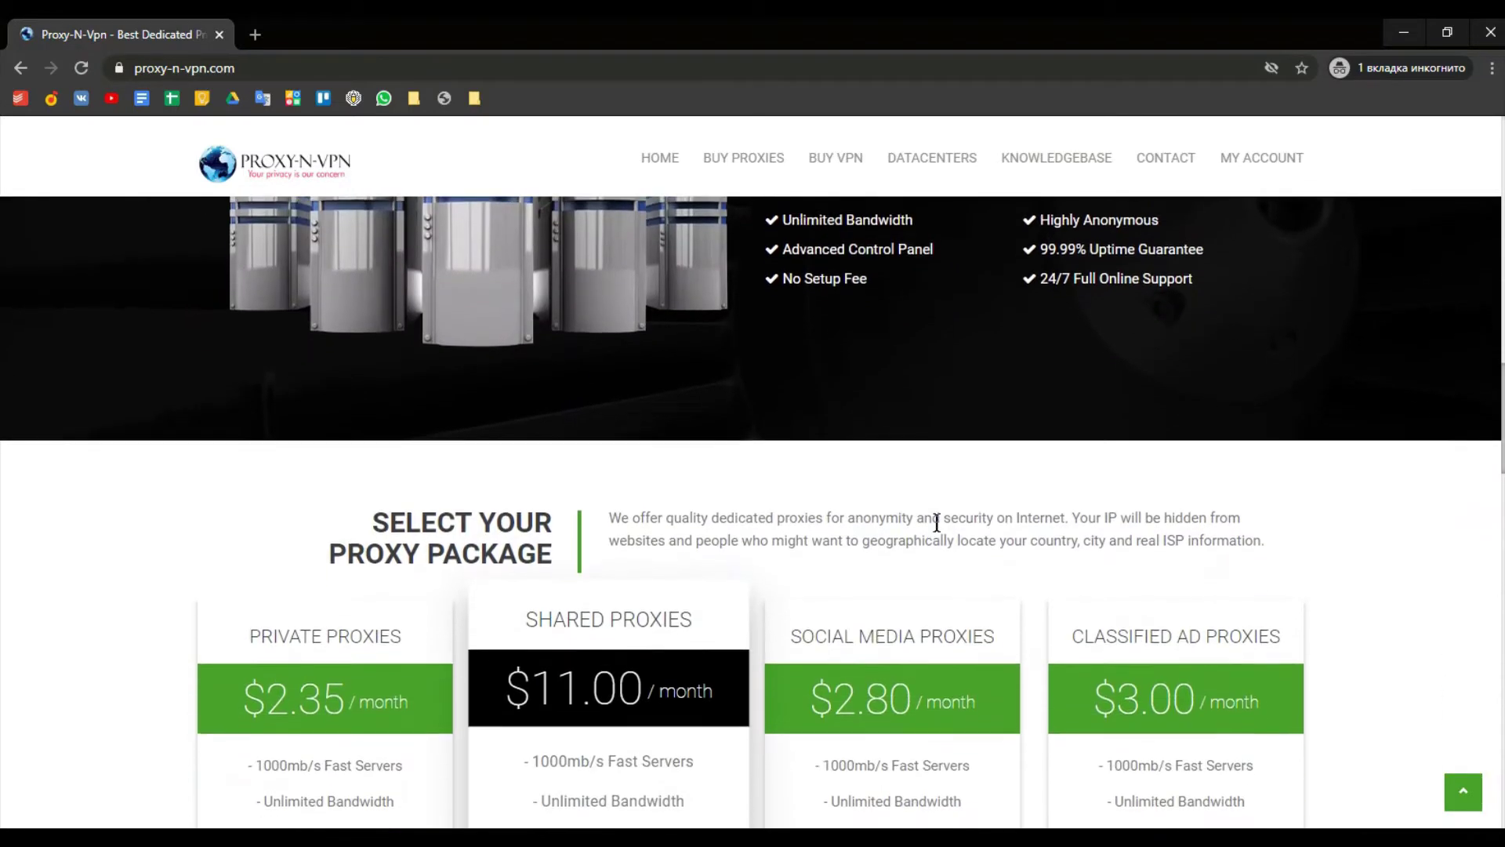
{"action": "scroll", "coordinate": [941, 531], "scroll_direction": "down", "scroll_amount": 3}
{"action": "scroll", "coordinate": [941, 532], "scroll_direction": "down", "scroll_amount": 1}
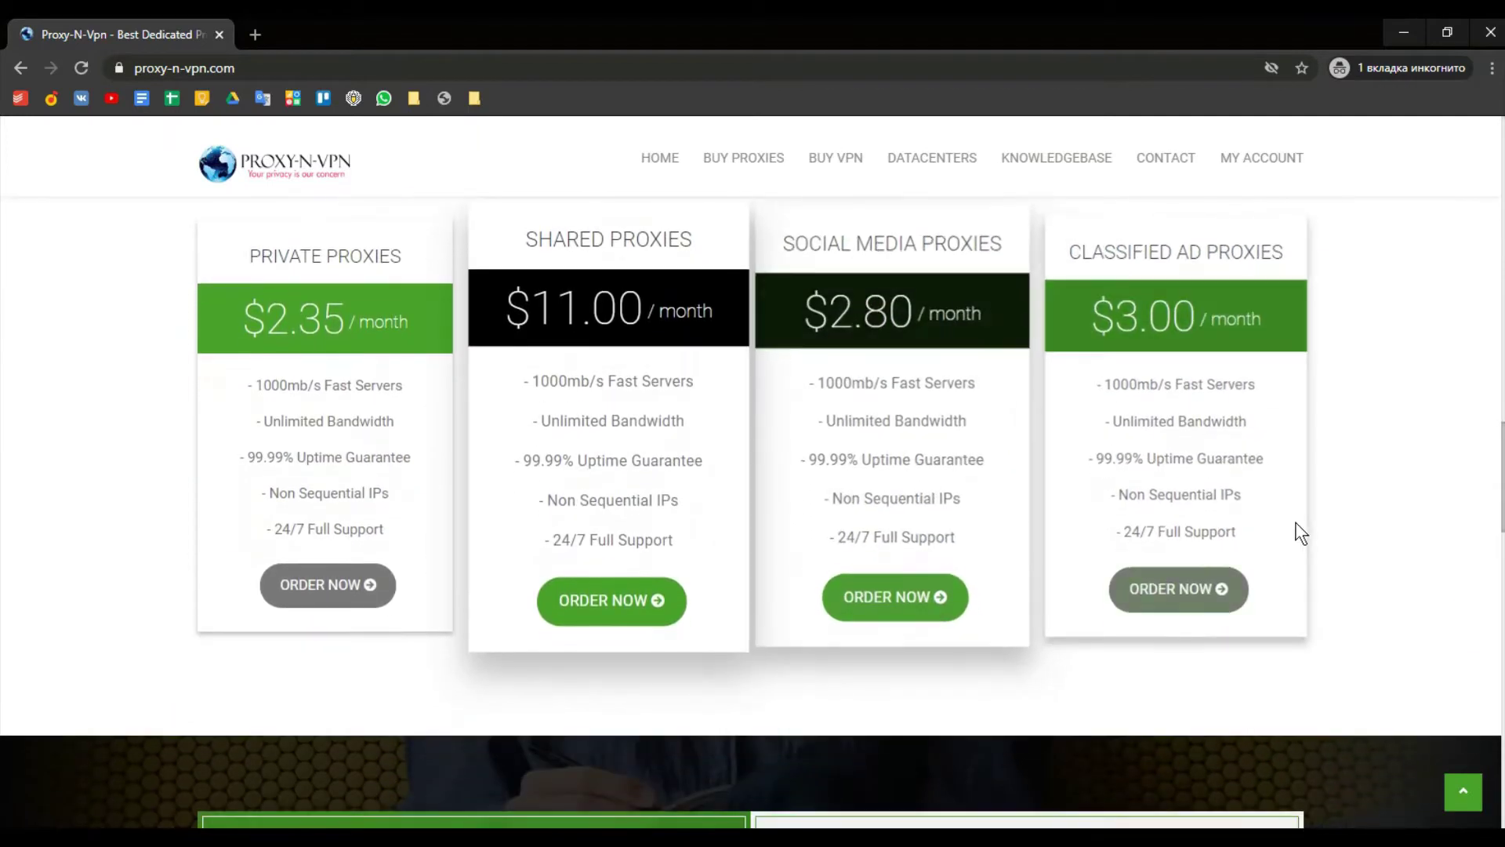
{"action": "scroll", "coordinate": [1427, 450], "scroll_direction": "up", "scroll_amount": 5}
{"action": "scroll", "coordinate": [1427, 450], "scroll_direction": "up", "scroll_amount": 5}
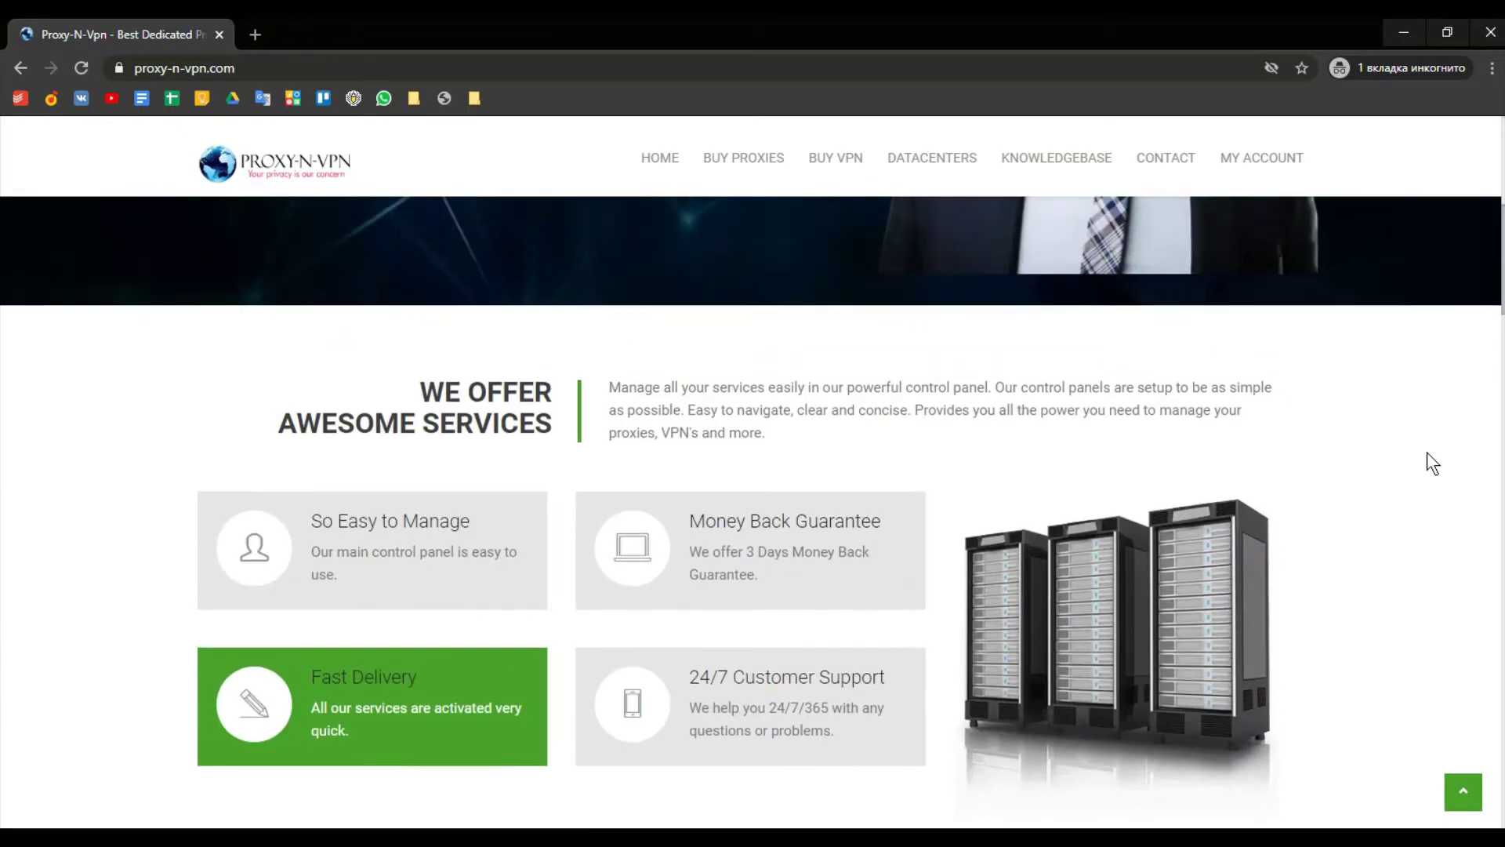
{"action": "scroll", "coordinate": [1426, 450], "scroll_direction": "up", "scroll_amount": 5}
Step: Log into the Proxy-N-VPN client area with the saved email and password
{"action": "left_click", "coordinate": [1216, 133]}
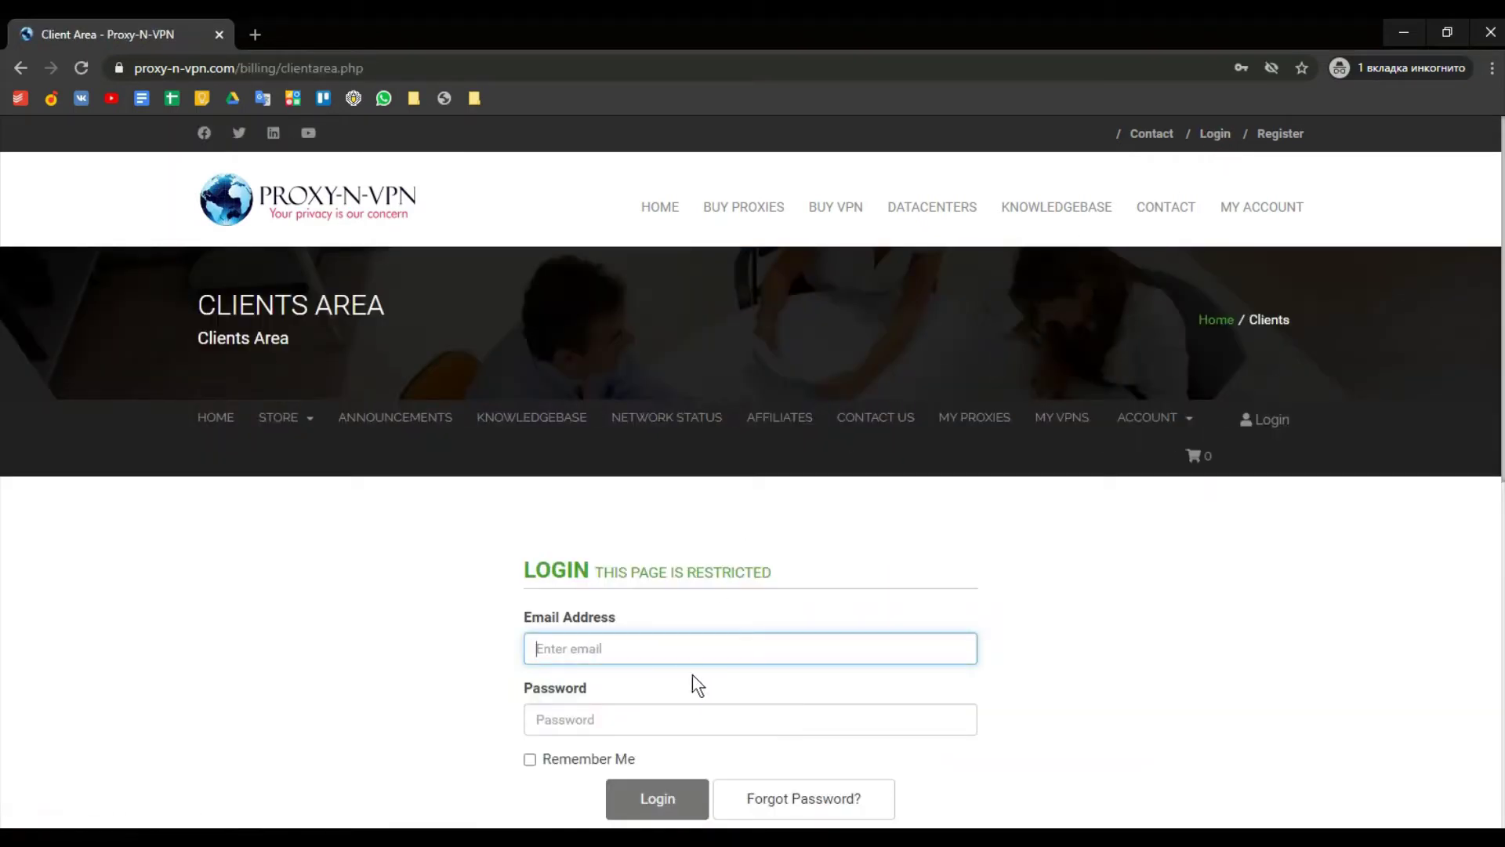
{"action": "left_click", "coordinate": [711, 648]}
{"action": "left_click", "coordinate": [635, 694]}
{"action": "left_click", "coordinate": [666, 804]}
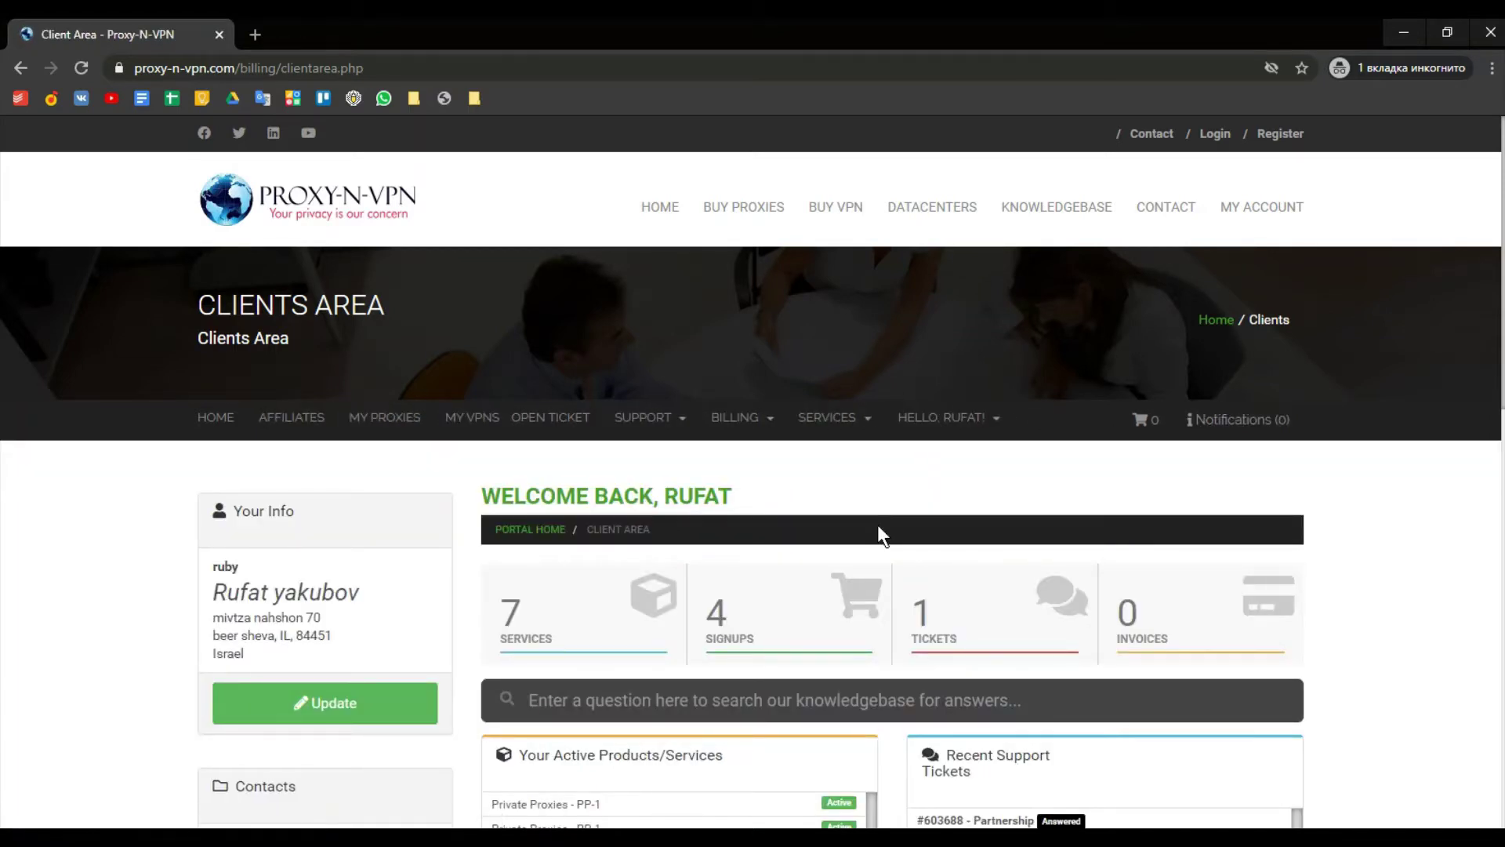
Step: Go to Buy Proxies to review the private proxy packages and prices
{"action": "left_click", "coordinate": [743, 208]}
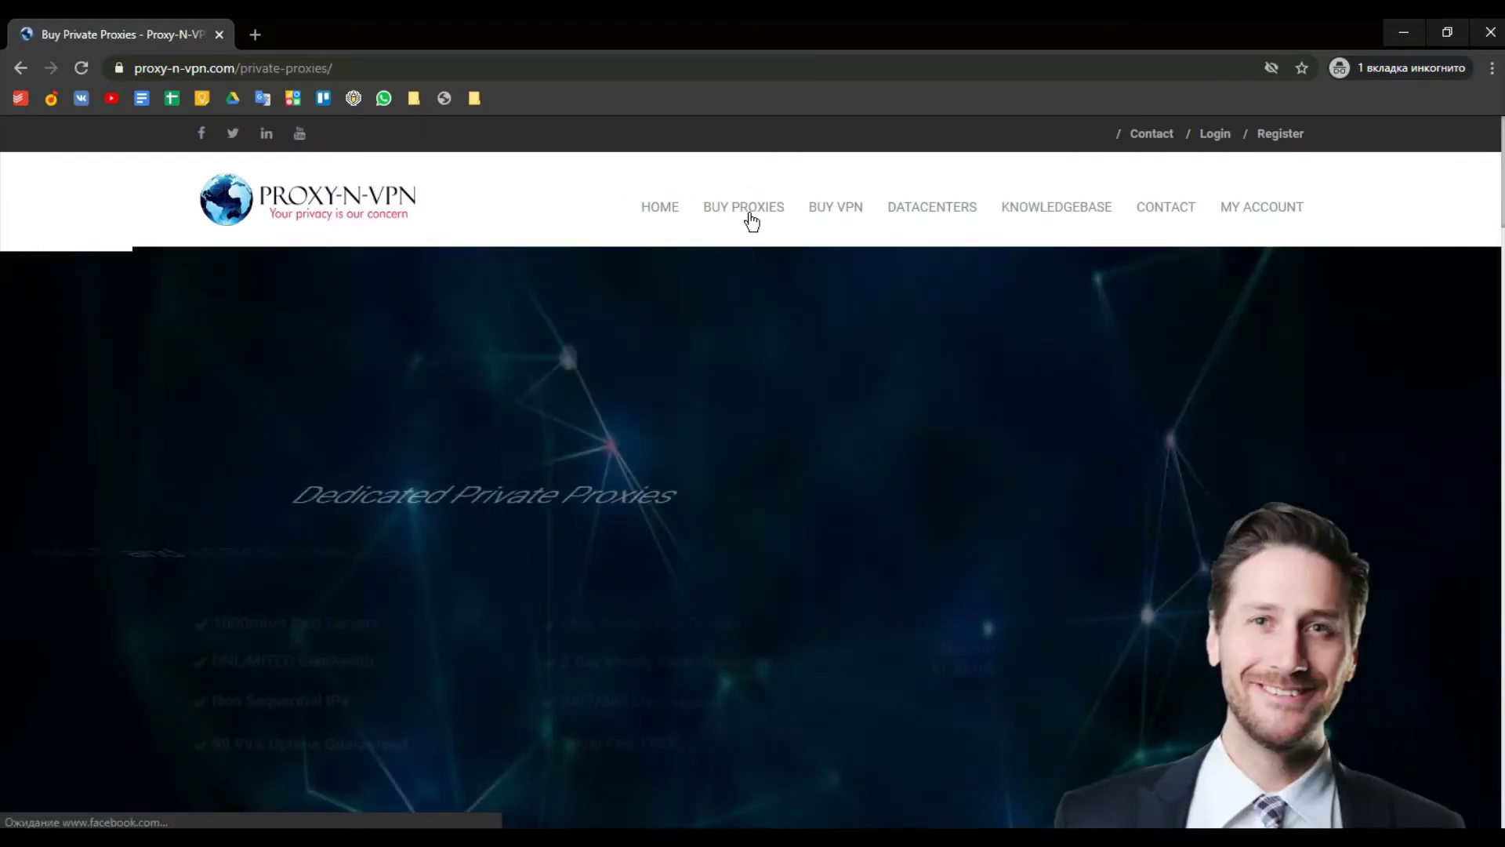
{"action": "left_click_drag", "start_coordinate": [1500, 167], "coordinate": [1495, 298]}
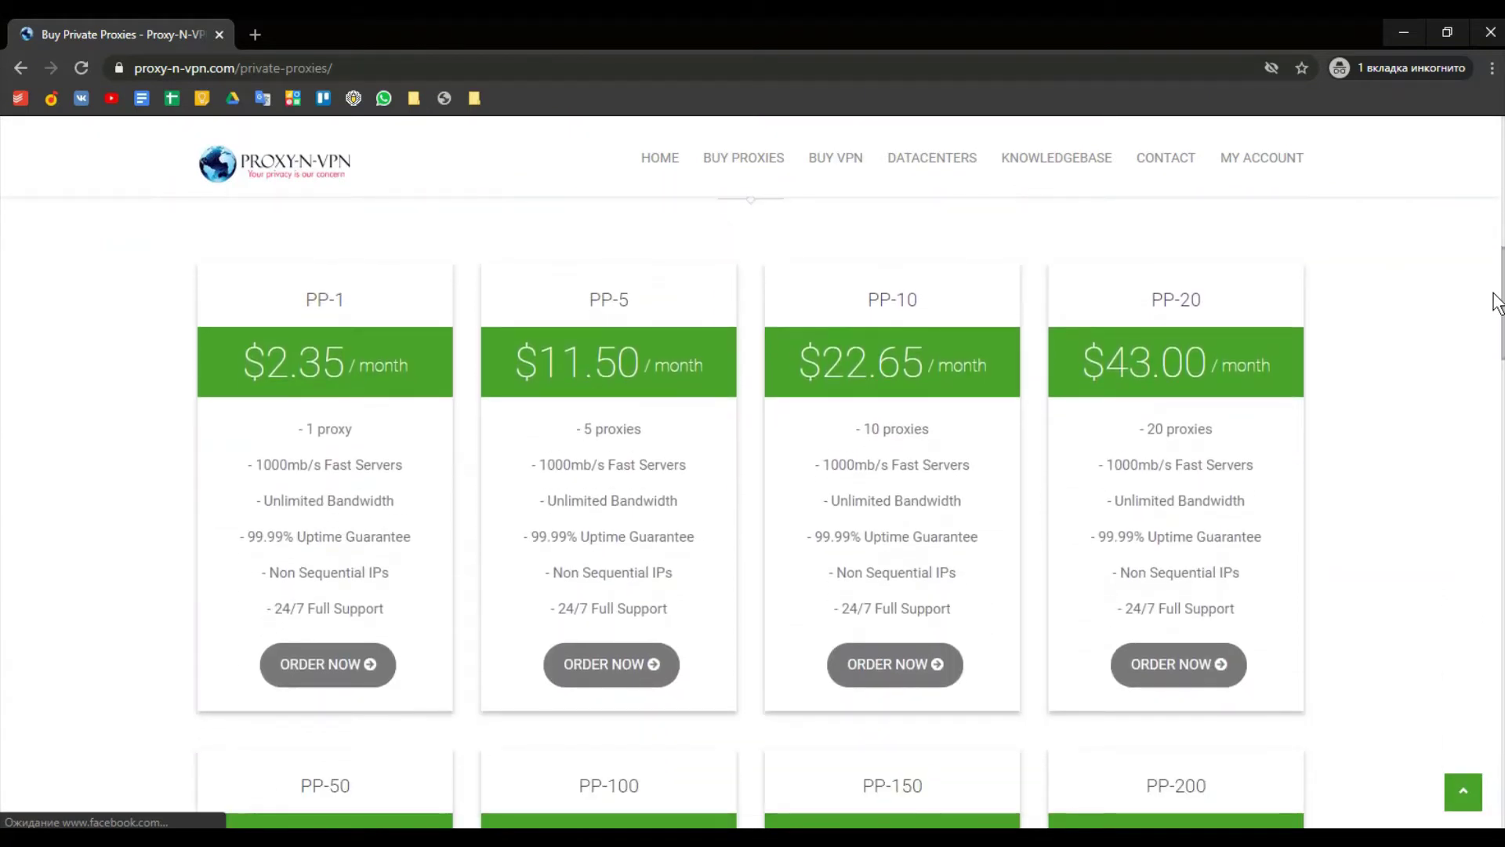
{"action": "mouse_move", "coordinate": [1495, 301]}
{"action": "left_mouse_down"}
{"action": "mouse_move", "coordinate": [1489, 472]}
{"action": "mouse_move", "coordinate": [1497, 276]}
{"action": "mouse_move", "coordinate": [1497, 299]}
{"action": "left_mouse_up"}
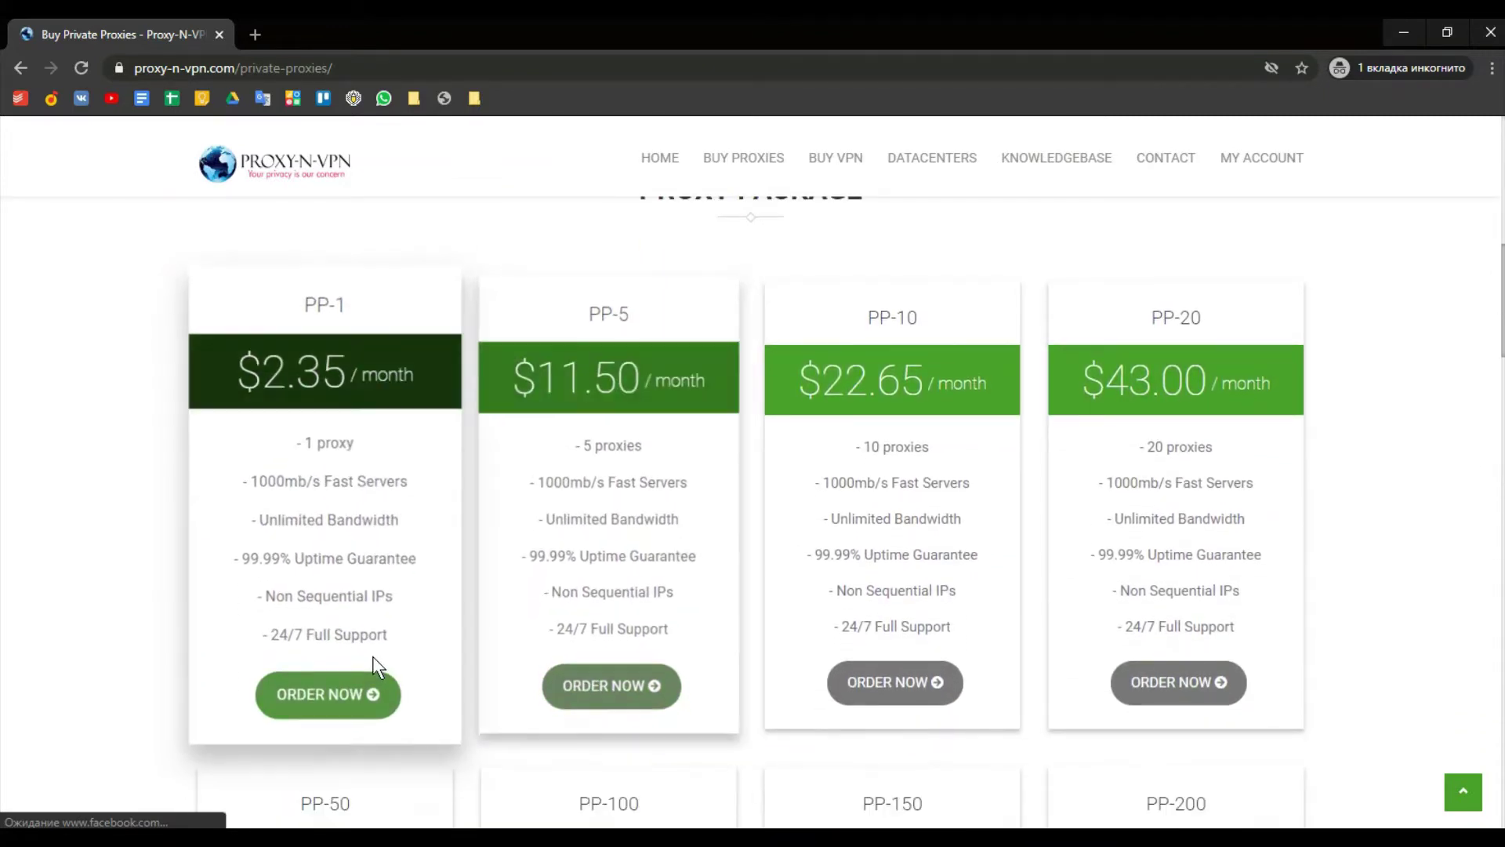
Step: Order the PP-1 package with one-month billing and USA location
{"action": "left_click", "coordinate": [330, 700]}
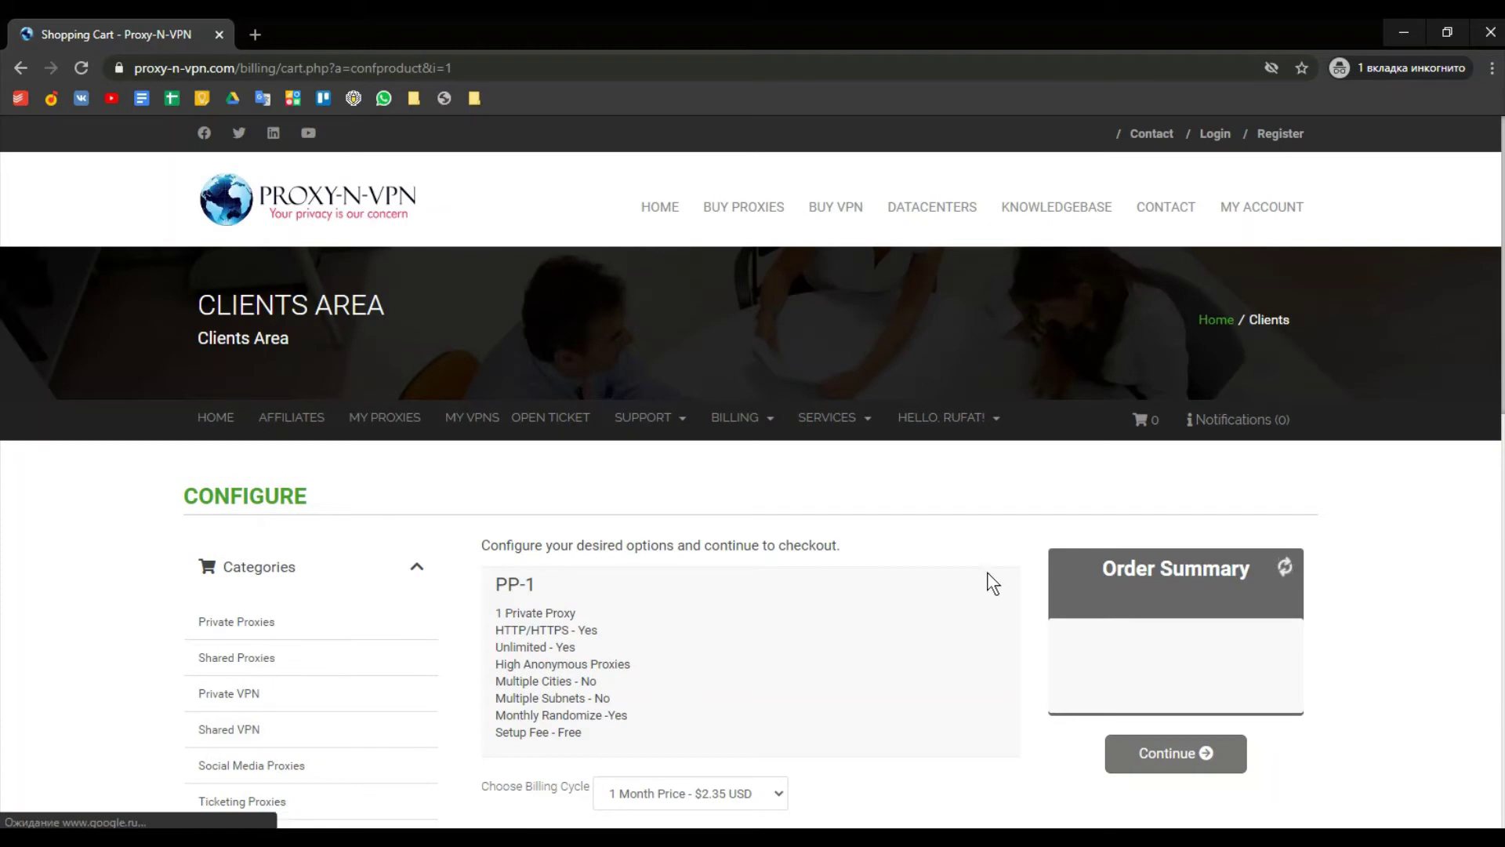
{"action": "scroll", "coordinate": [898, 507], "scroll_direction": "down", "scroll_amount": 5}
{"action": "scroll", "coordinate": [898, 506], "scroll_direction": "down", "scroll_amount": 3}
{"action": "scroll", "coordinate": [777, 409], "scroll_direction": "up", "scroll_amount": 2}
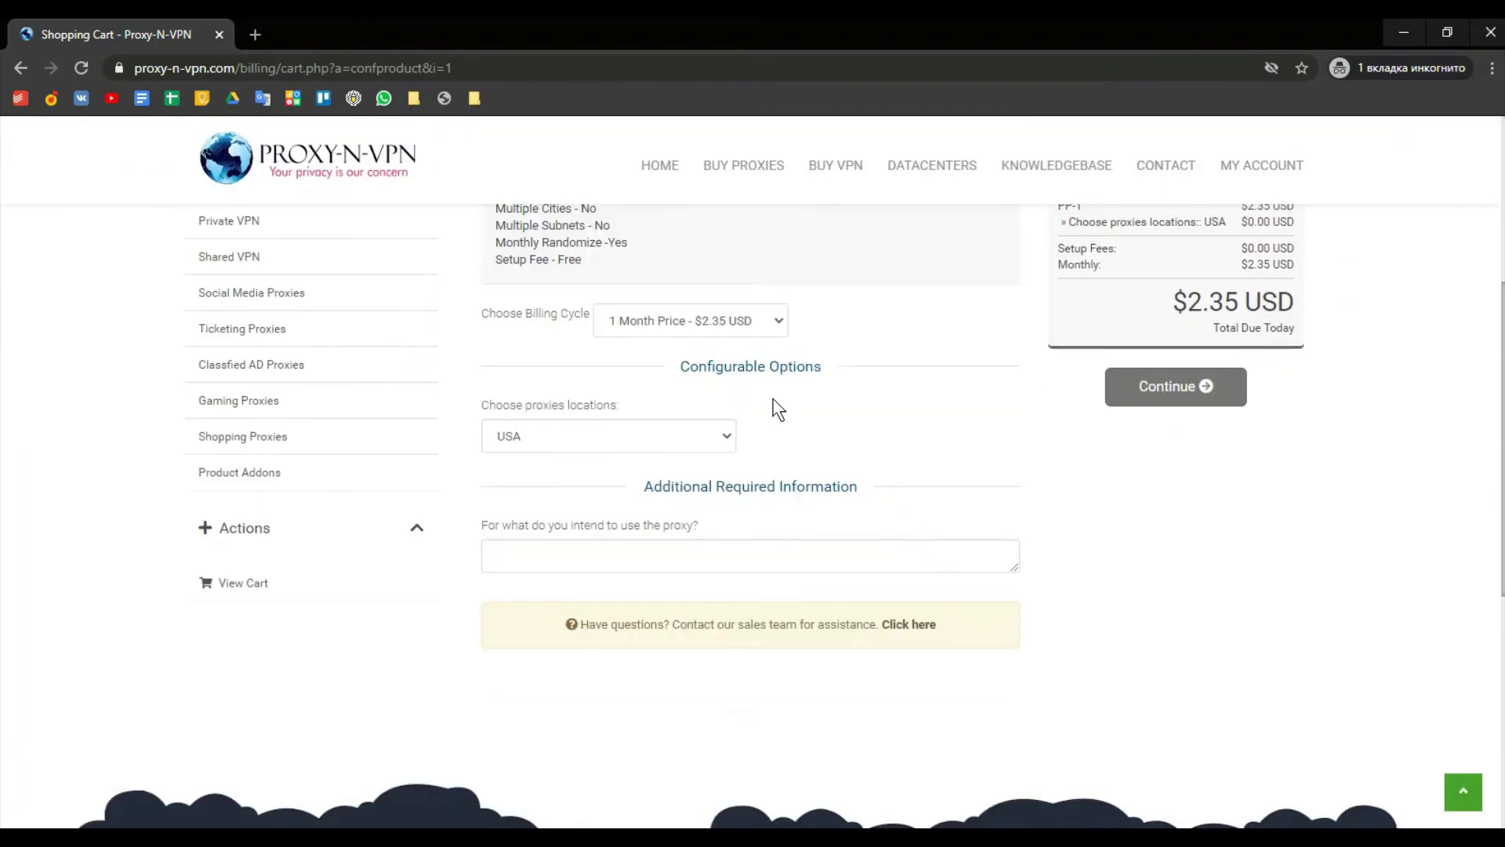
{"action": "left_click", "coordinate": [712, 320]}
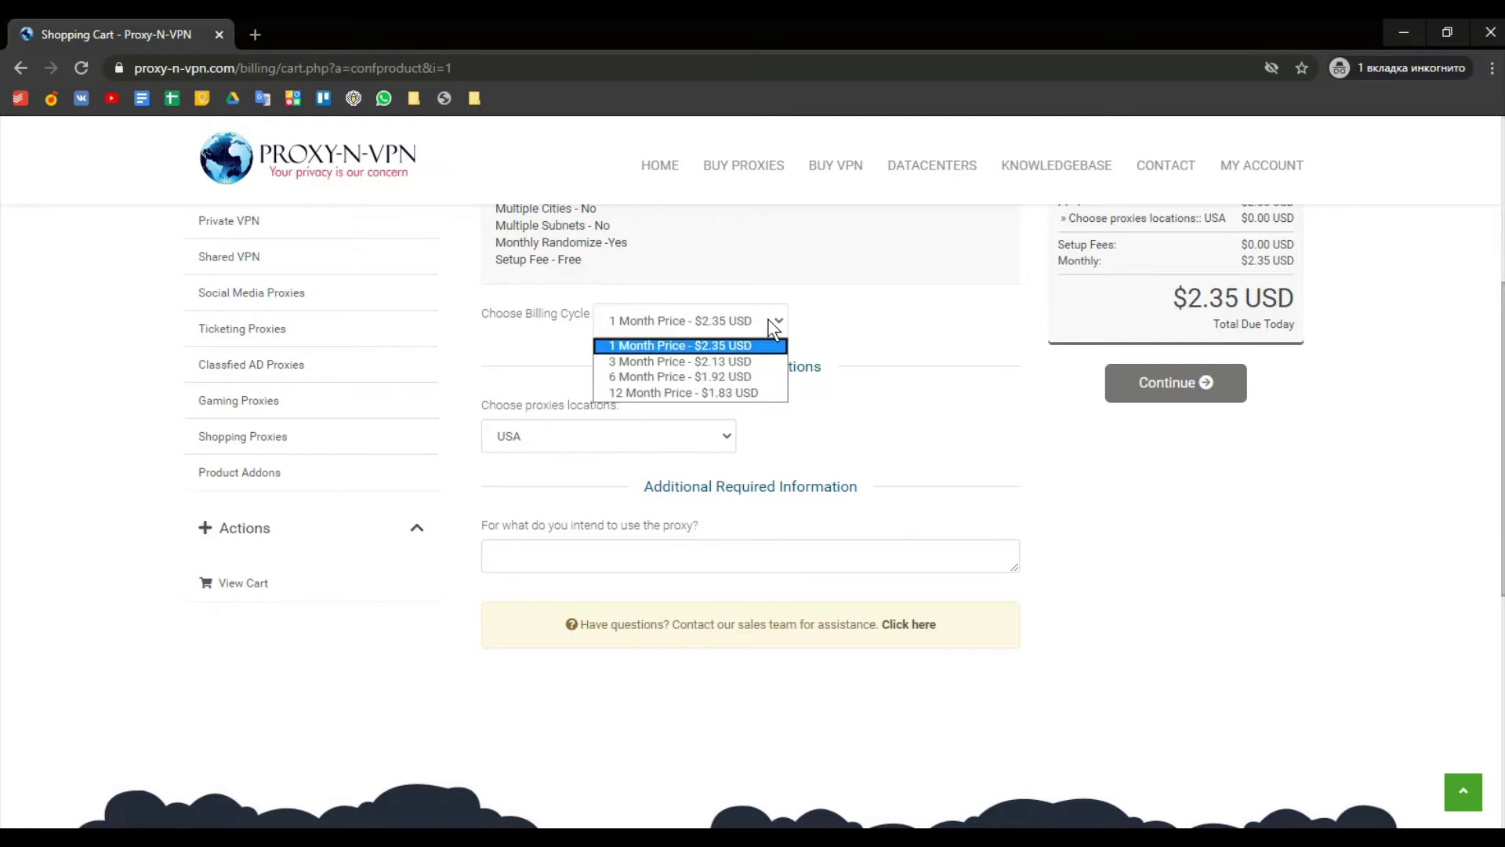
{"action": "left_click", "coordinate": [773, 326]}
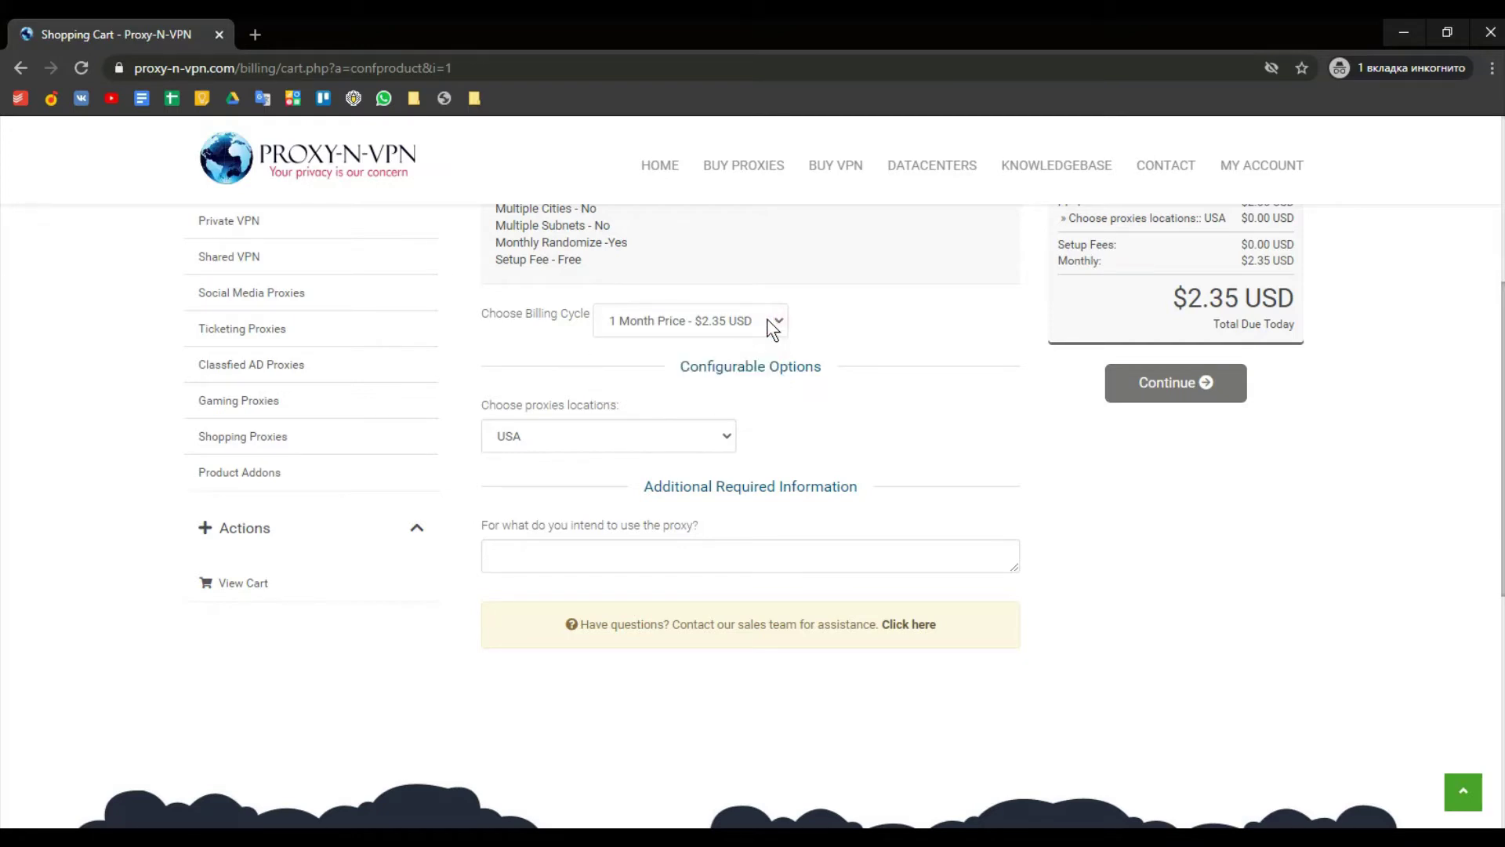
{"action": "left_click", "coordinate": [631, 436]}
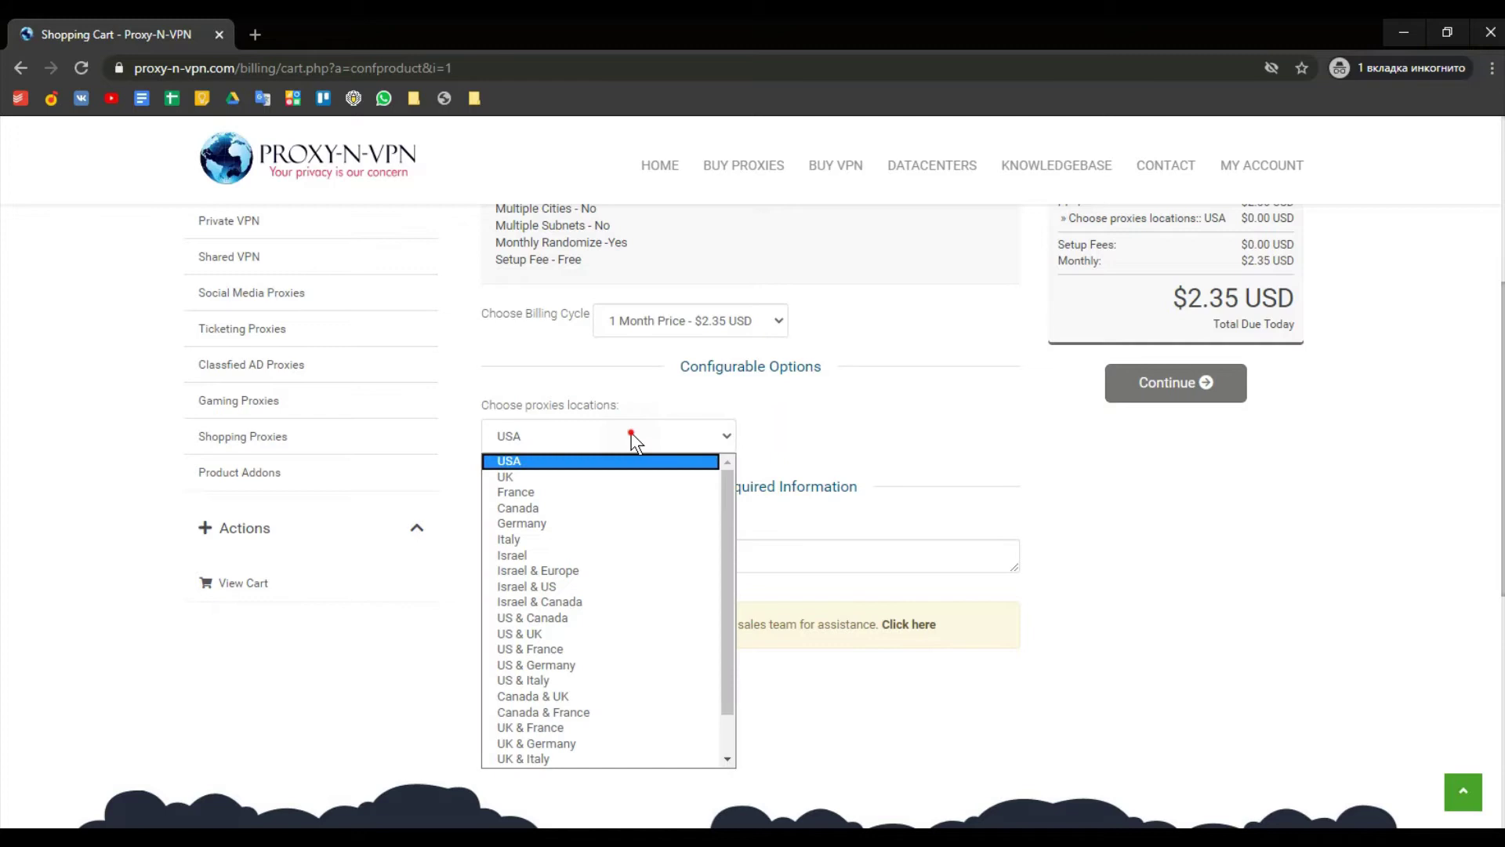
{"action": "left_click", "coordinate": [632, 435]}
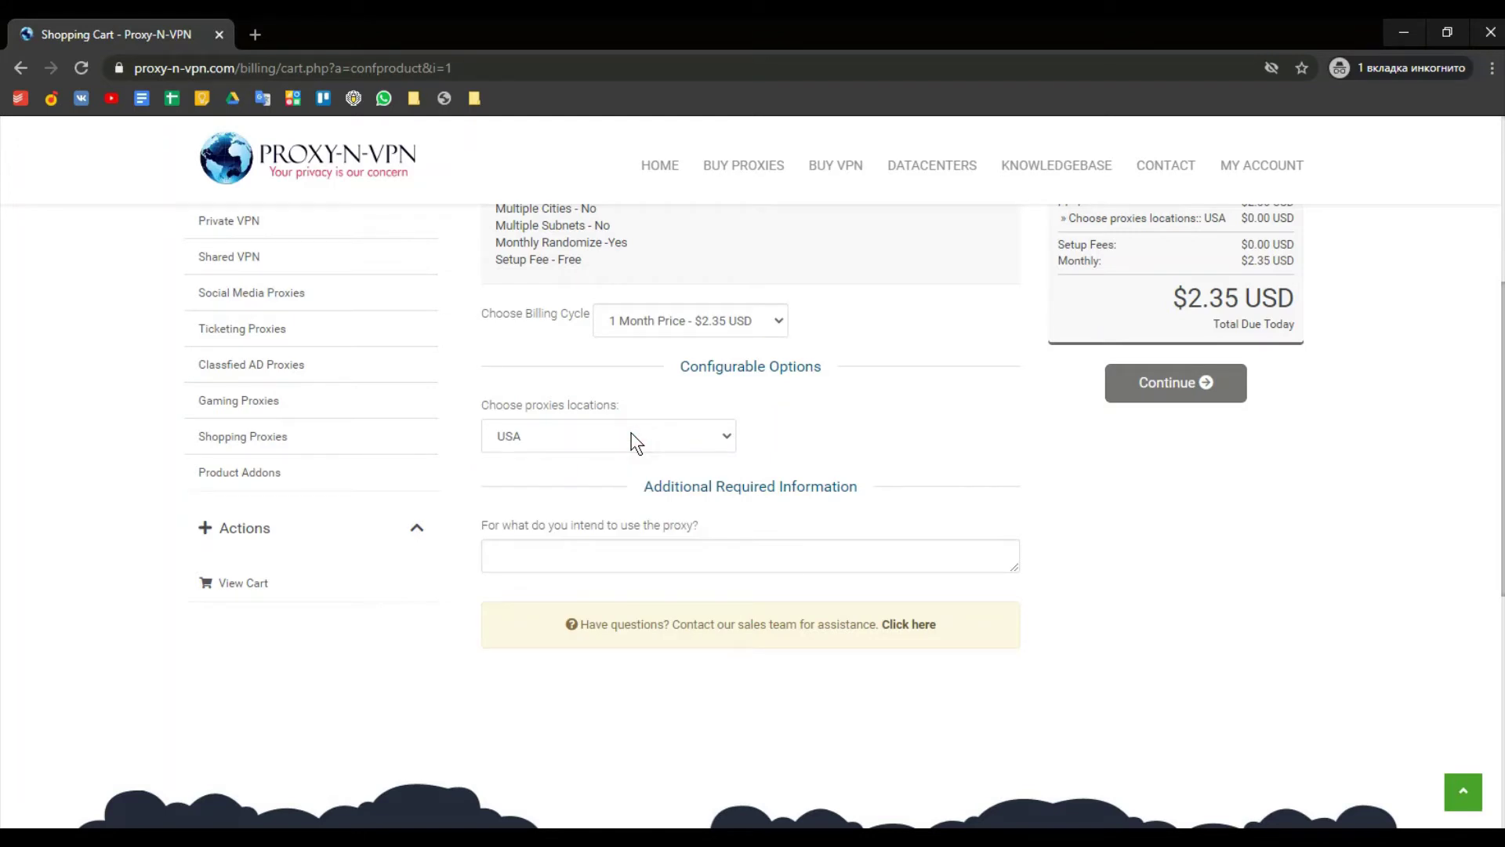
Step: Enter Facebook as the proxy's intended use
{"action": "left_click", "coordinate": [666, 558]}
{"action": "type", "text": "Fa"}
{"action": "type", "text": "ceb"}
{"action": "key", "text": "BackSpace"}
{"action": "type", "text": "ook"}
{"action": "scroll", "coordinate": [665, 559], "scroll_direction": "up", "scroll_amount": 5}
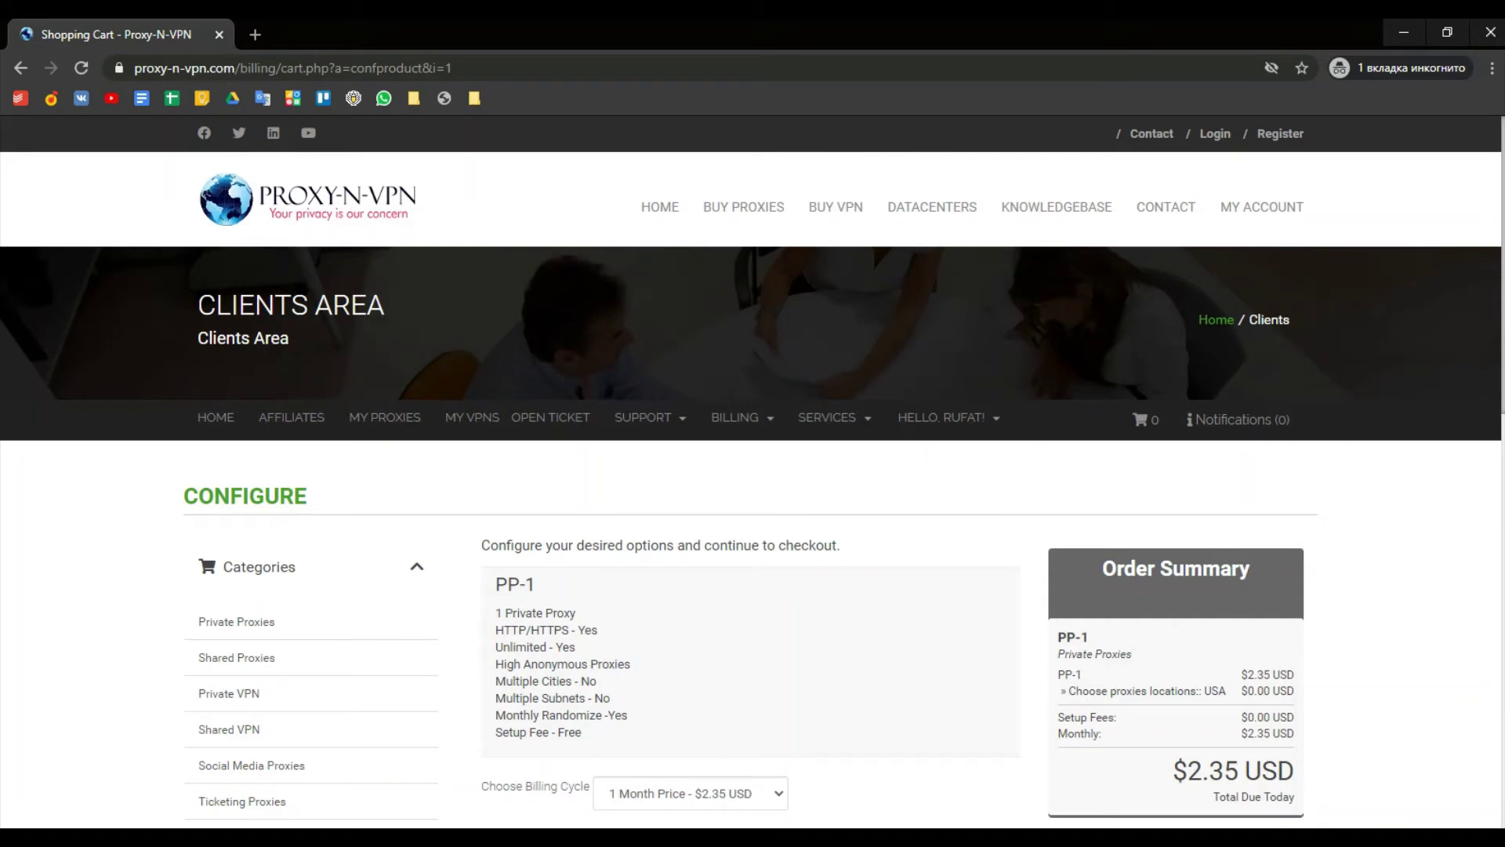
{"action": "key", "text": "alt+Tab"}
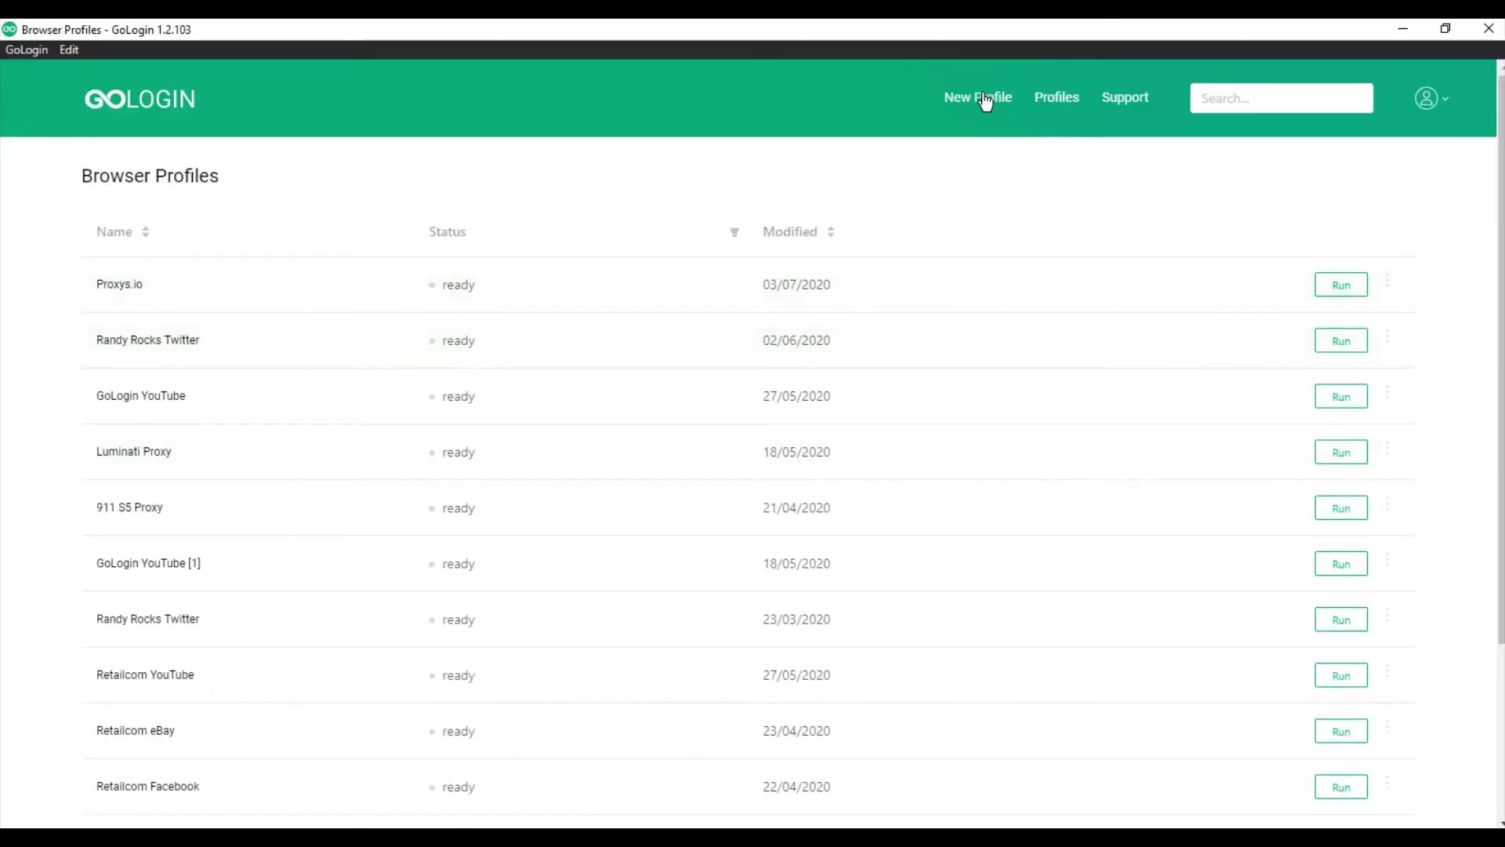
Step: Start a new GoLogin profile named 'Proxy-N-VPN' with HTTP Proxy connection type
{"action": "left_click", "coordinate": [978, 97]}
{"action": "left_click", "coordinate": [172, 234]}
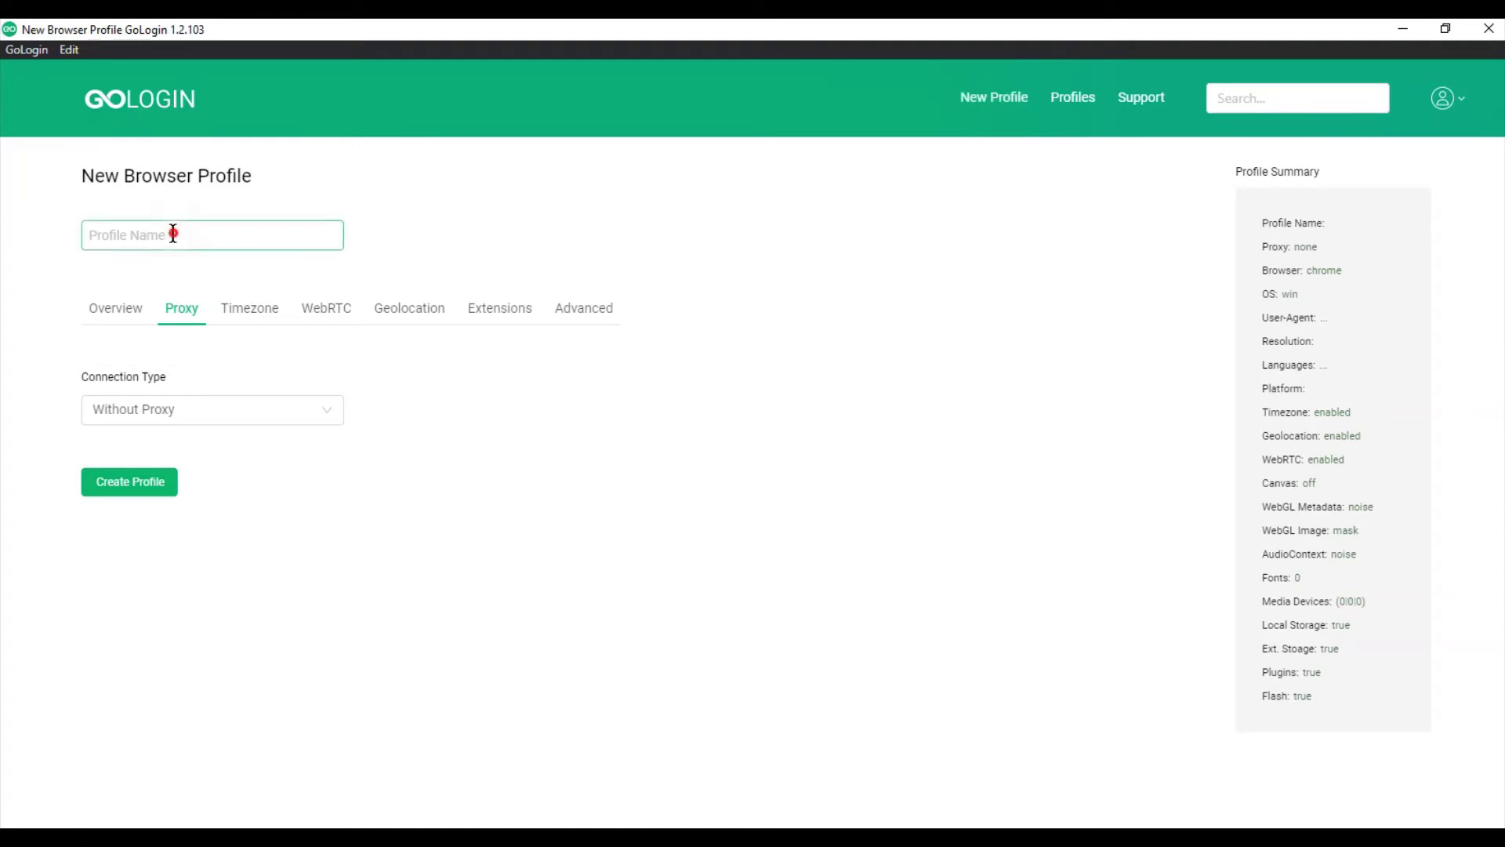
{"action": "type", "text": "Proxy-N-VPN"}
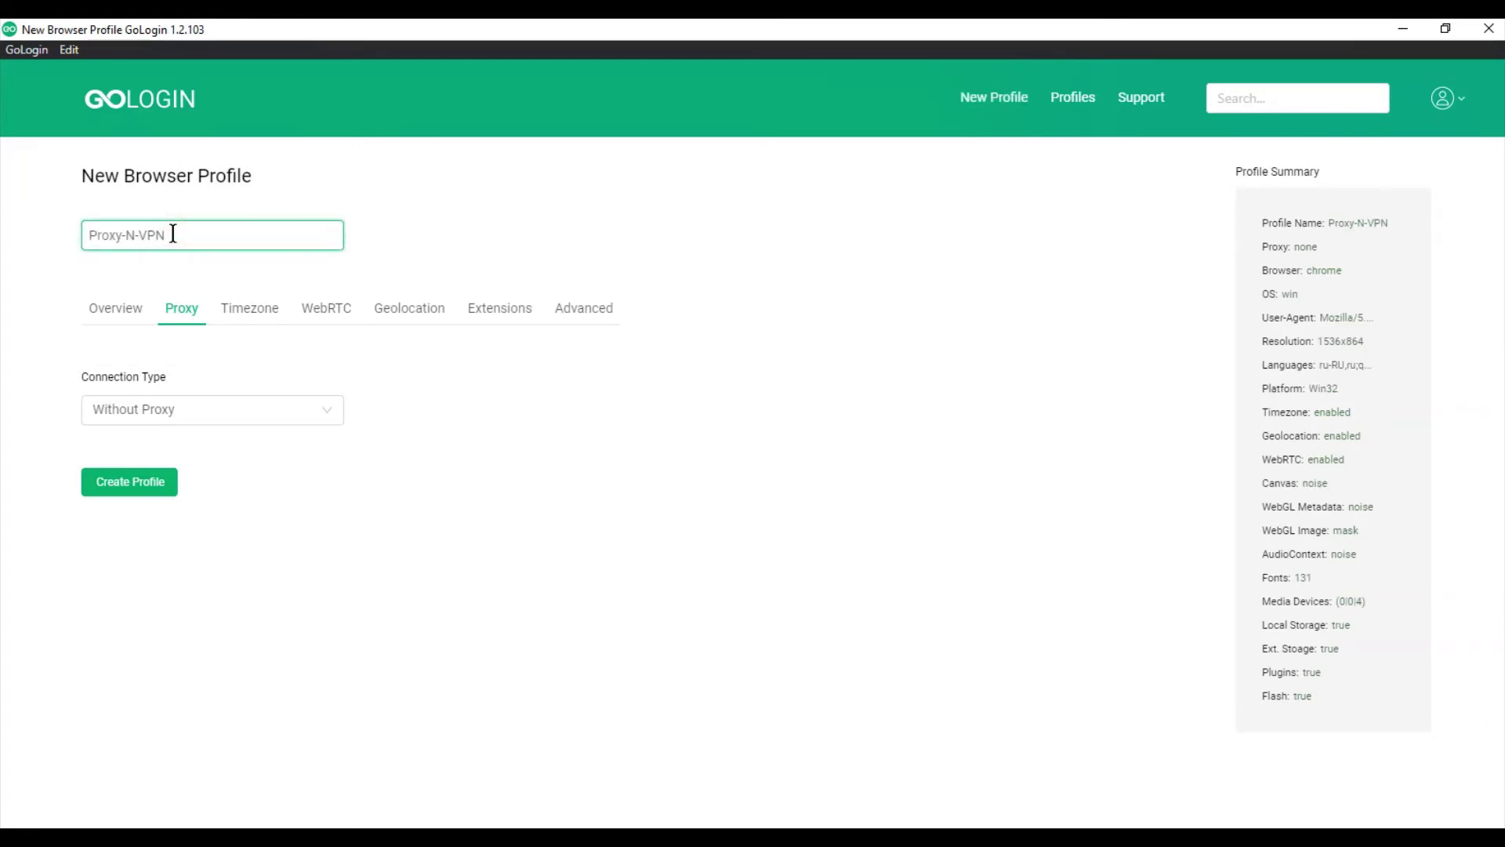
{"action": "left_click", "coordinate": [310, 412]}
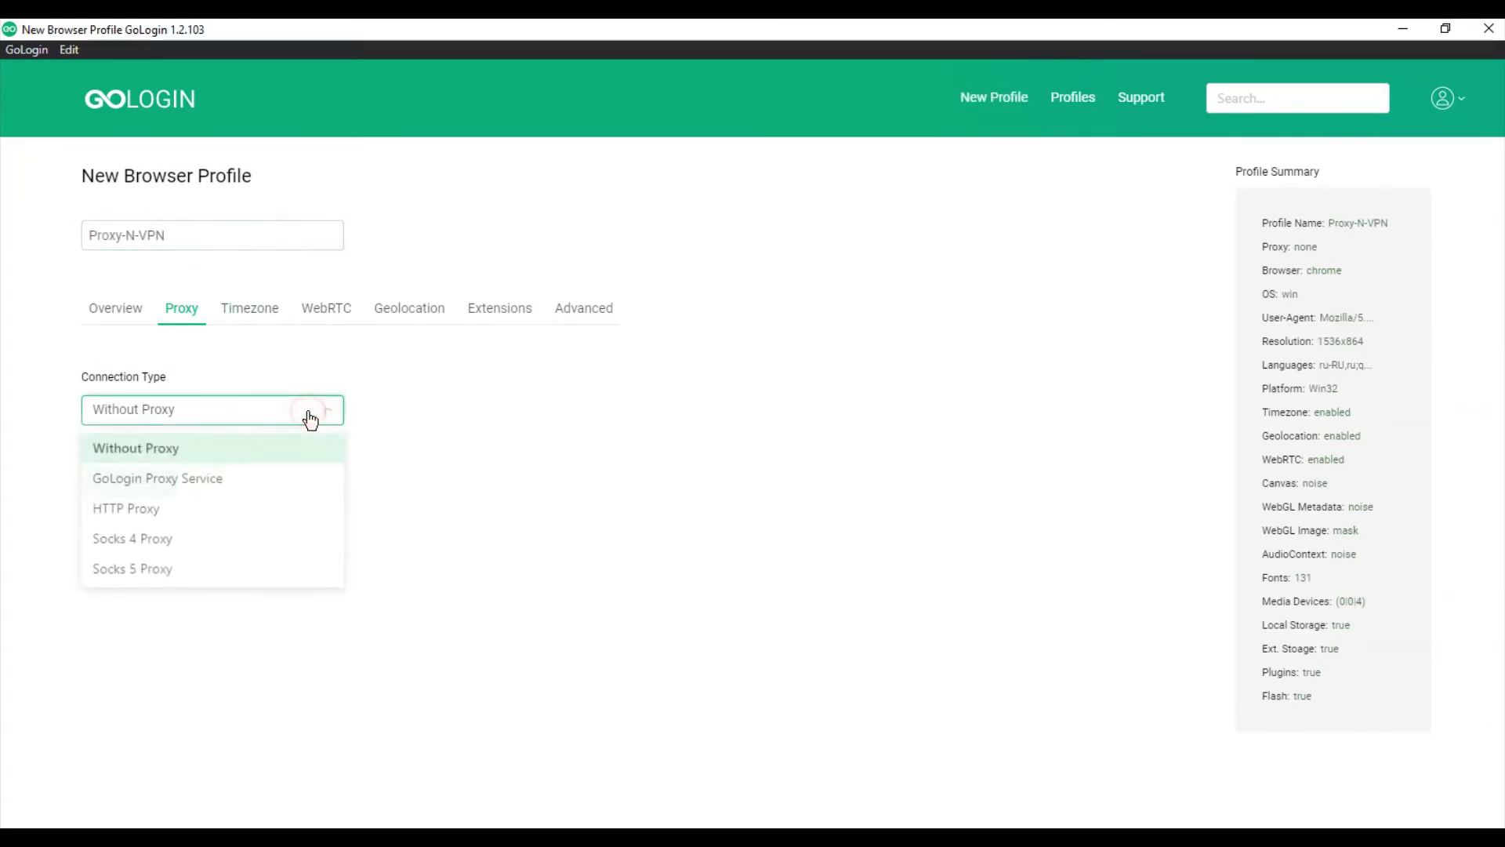
{"action": "left_click", "coordinate": [212, 511]}
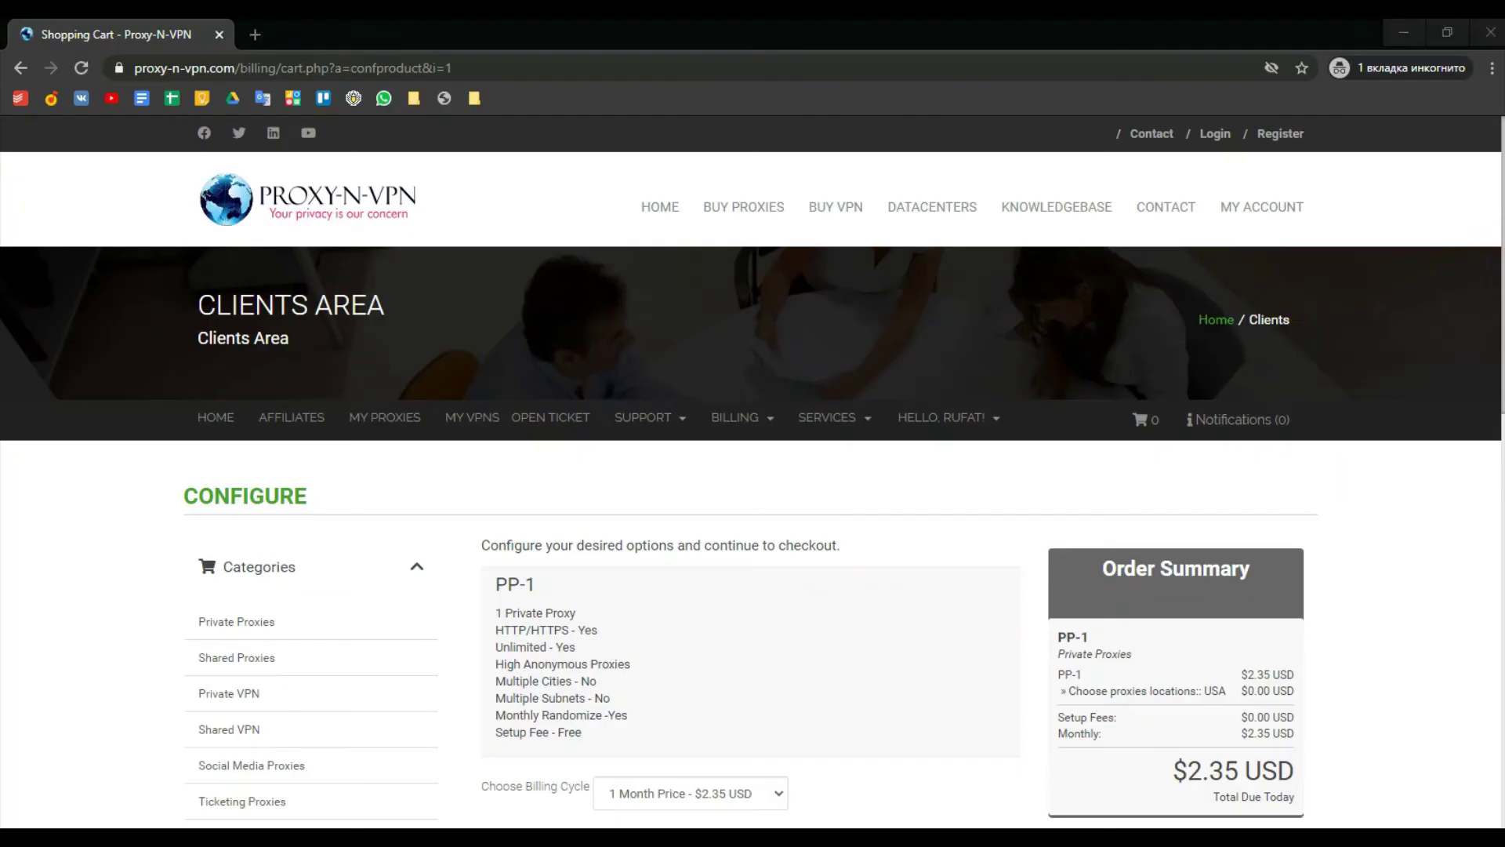
Step: Copy the first proxy's IP from My Proxies into GoLogin's host field (185.169.252.73)
{"action": "left_click", "coordinate": [387, 422]}
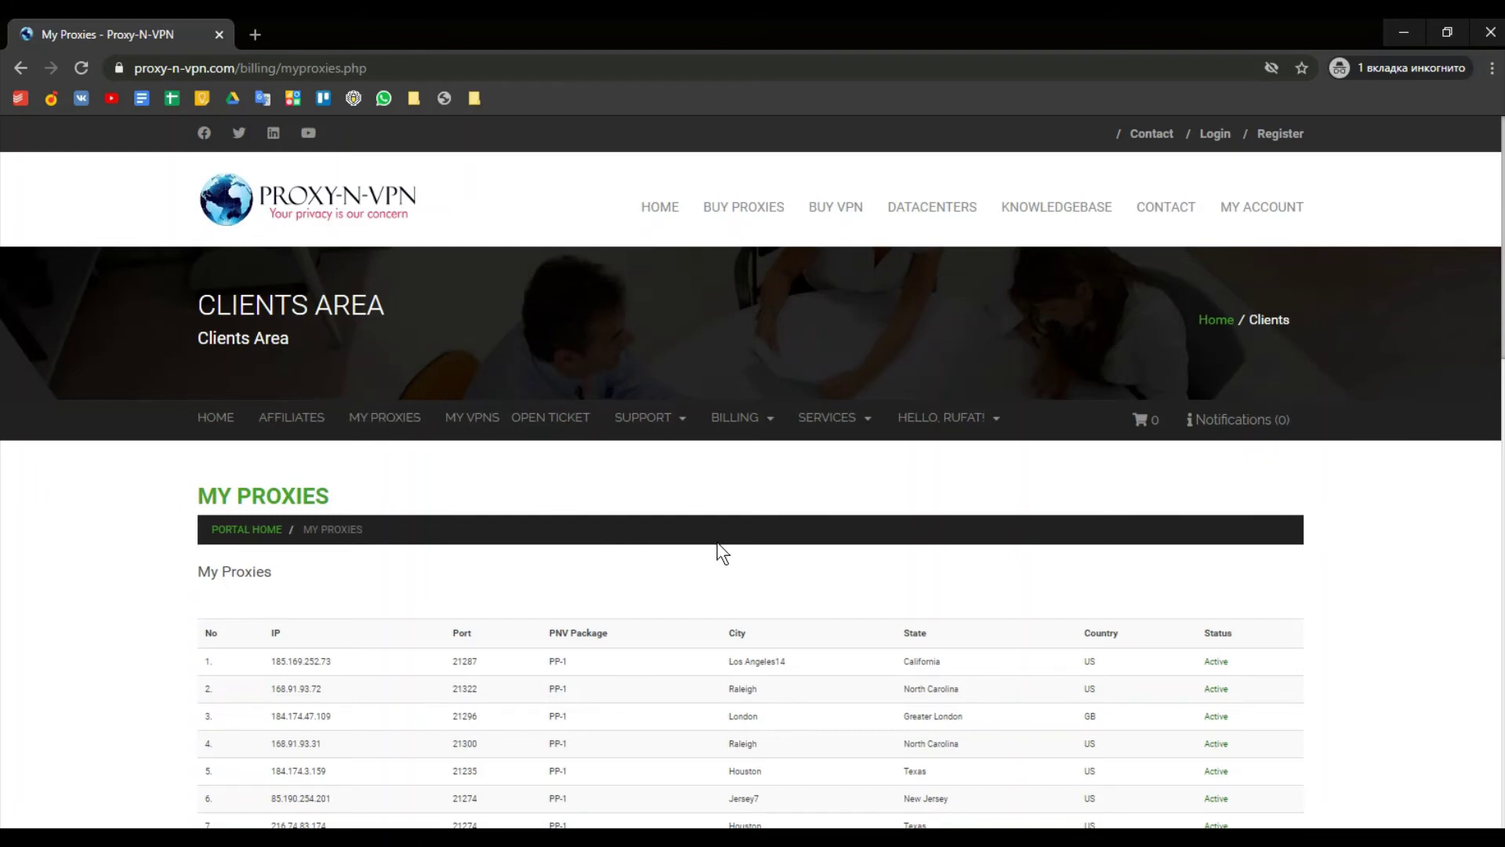
{"action": "scroll", "coordinate": [732, 605], "scroll_direction": "down", "scroll_amount": 5}
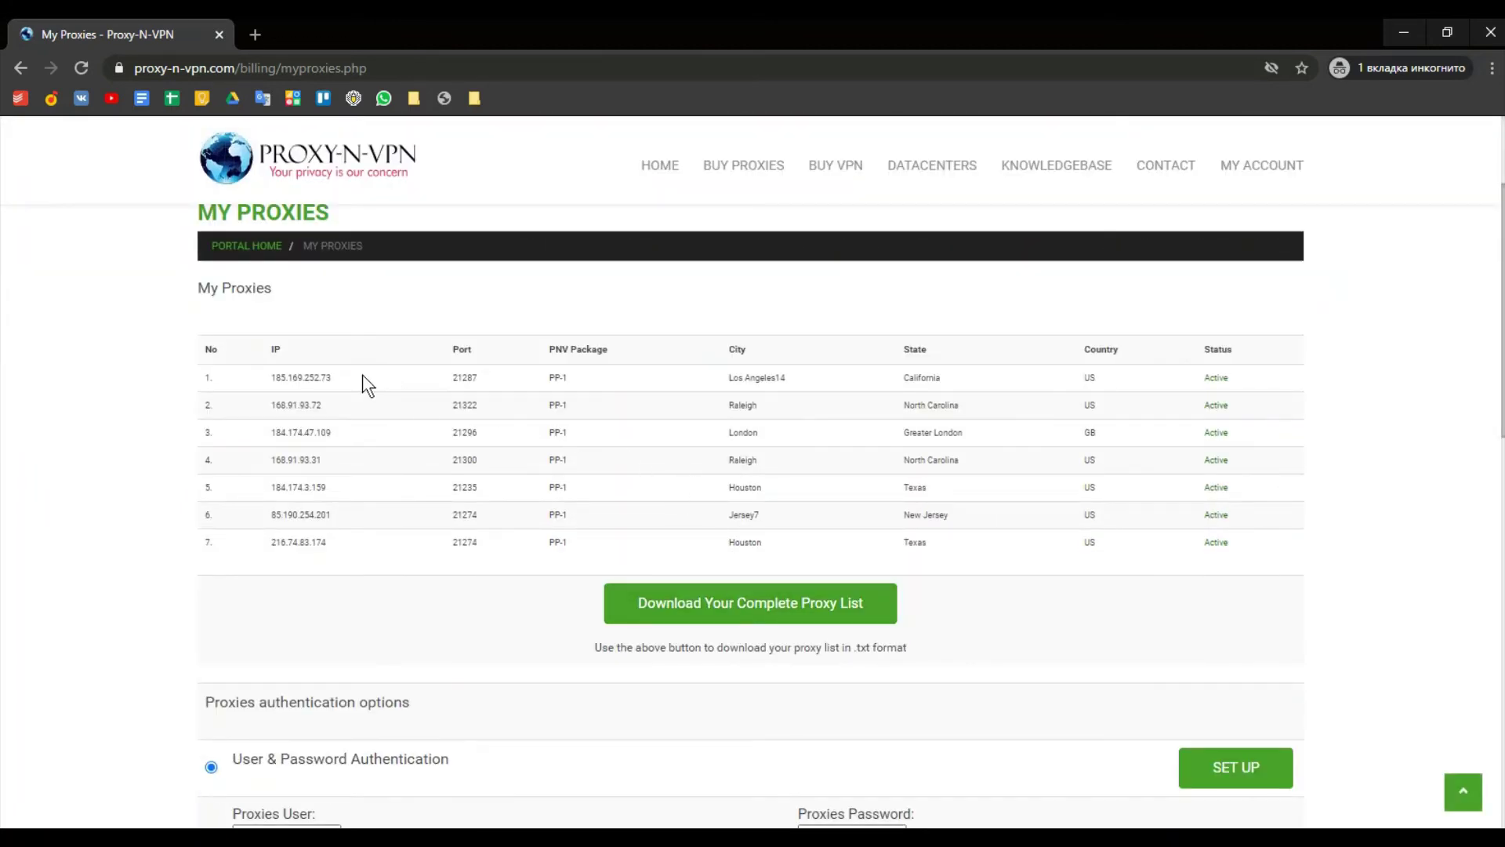
{"action": "double_click", "coordinate": [300, 377]}
{"action": "right_click", "coordinate": [293, 380]}
{"action": "left_click", "coordinate": [341, 398]}
{"action": "key", "text": "alt+Tab"}
{"action": "left_click", "coordinate": [156, 501]}
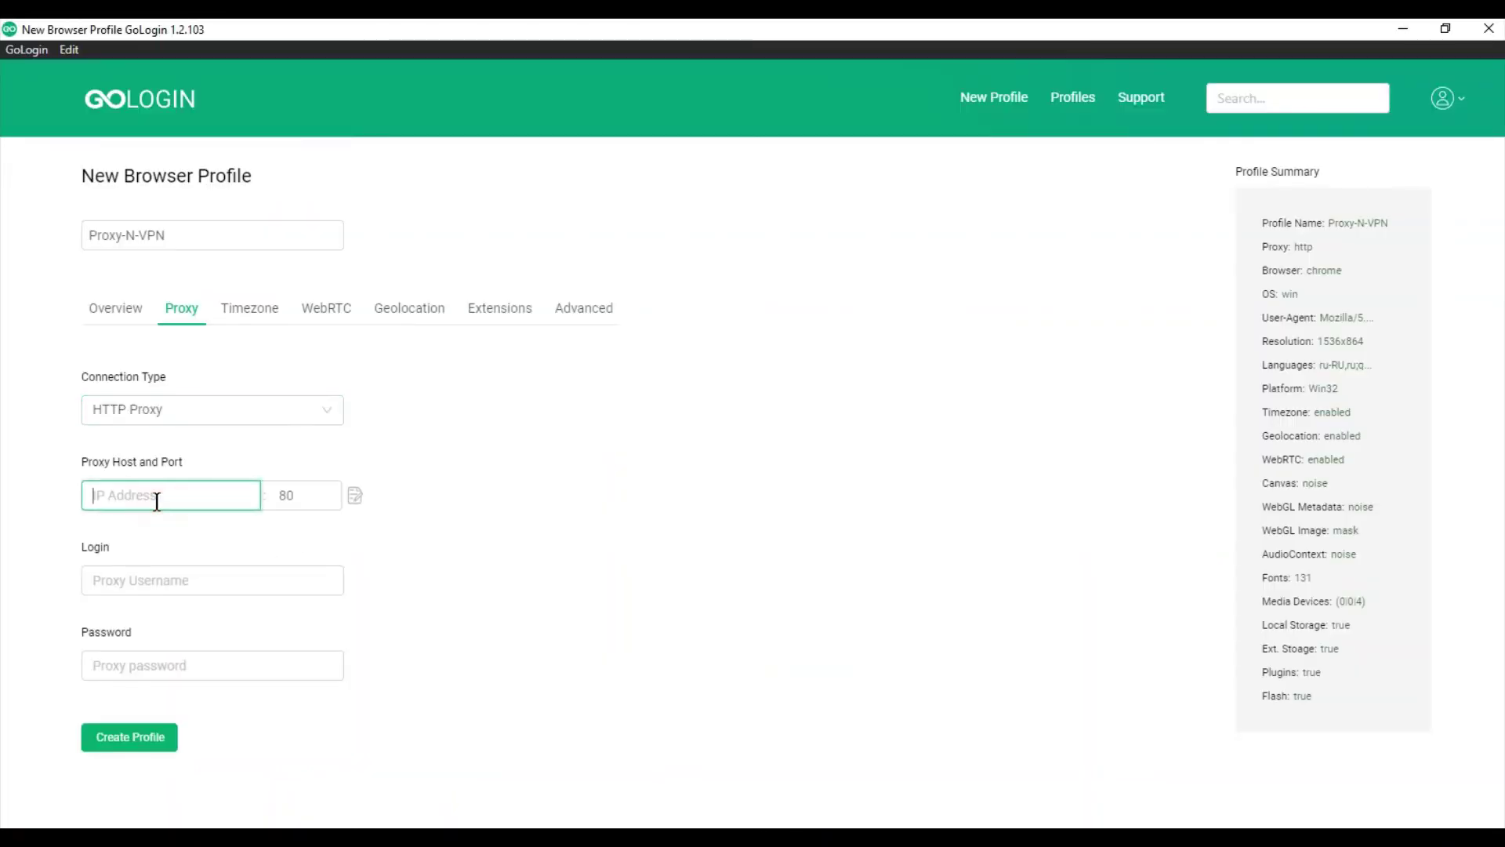
{"action": "key", "text": "ctrl+v"}
Step: Copy the first proxy's port 21287 into GoLogin's port field
{"action": "key", "text": "alt+Tab"}
{"action": "double_click", "coordinate": [463, 377]}
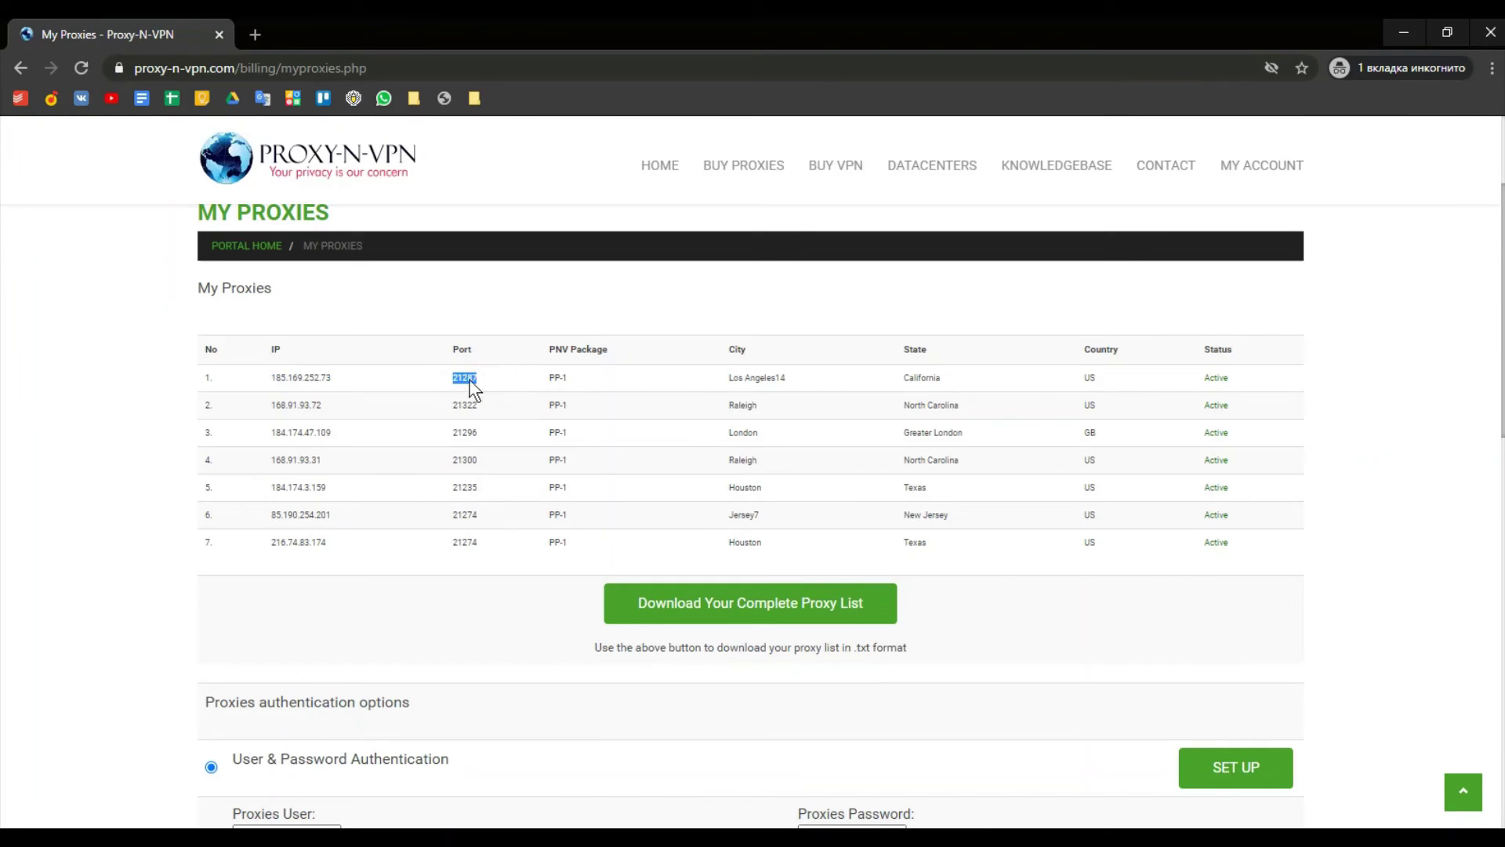
{"action": "right_click", "coordinate": [469, 379]}
{"action": "left_click", "coordinate": [506, 394]}
{"action": "key", "text": "alt+Tab"}
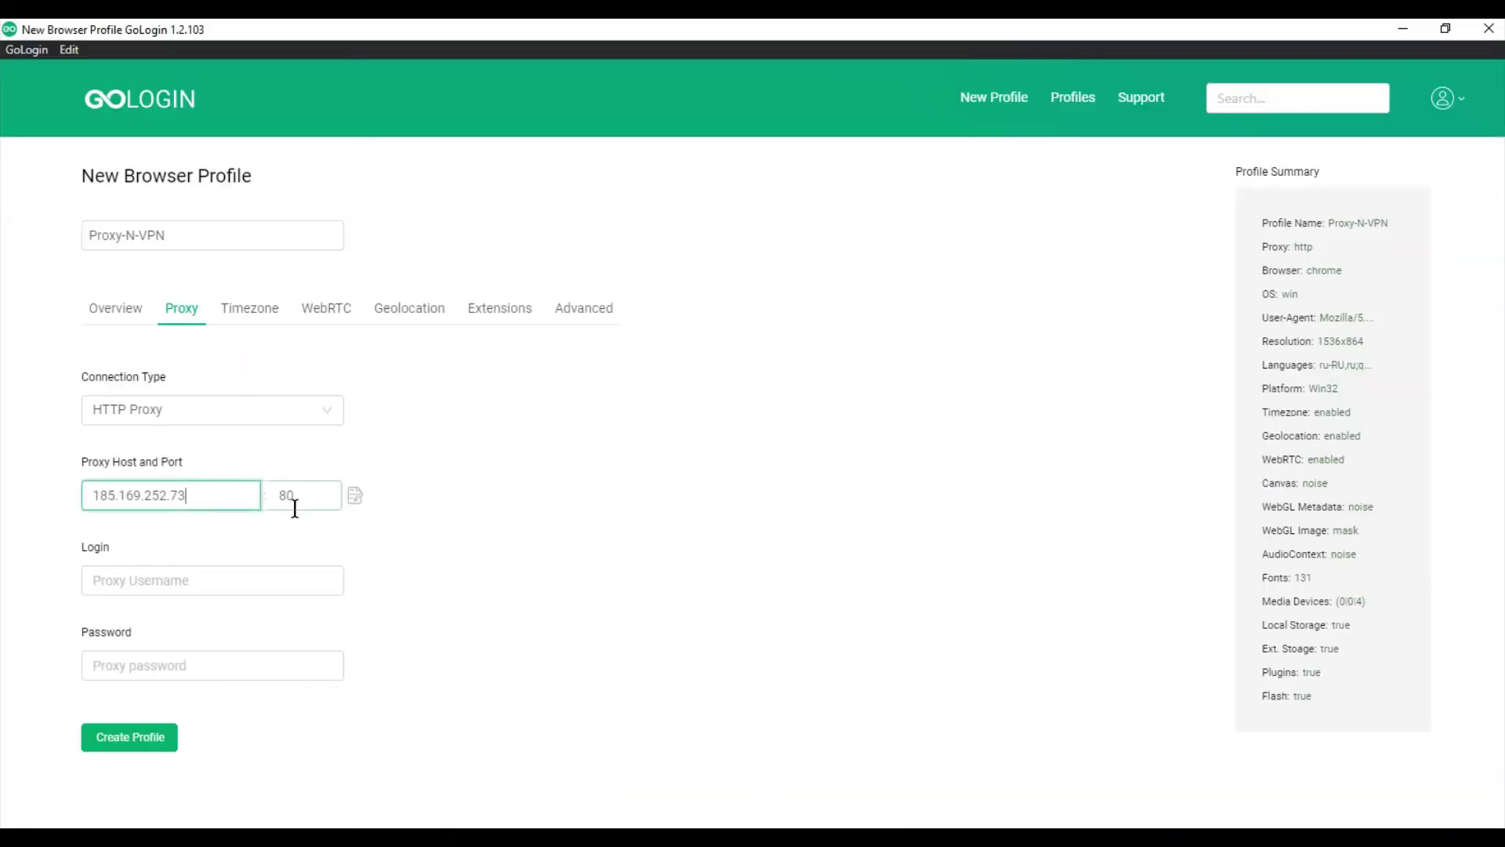
{"action": "left_click", "coordinate": [295, 499]}
{"action": "key", "text": "ctrl+v"}
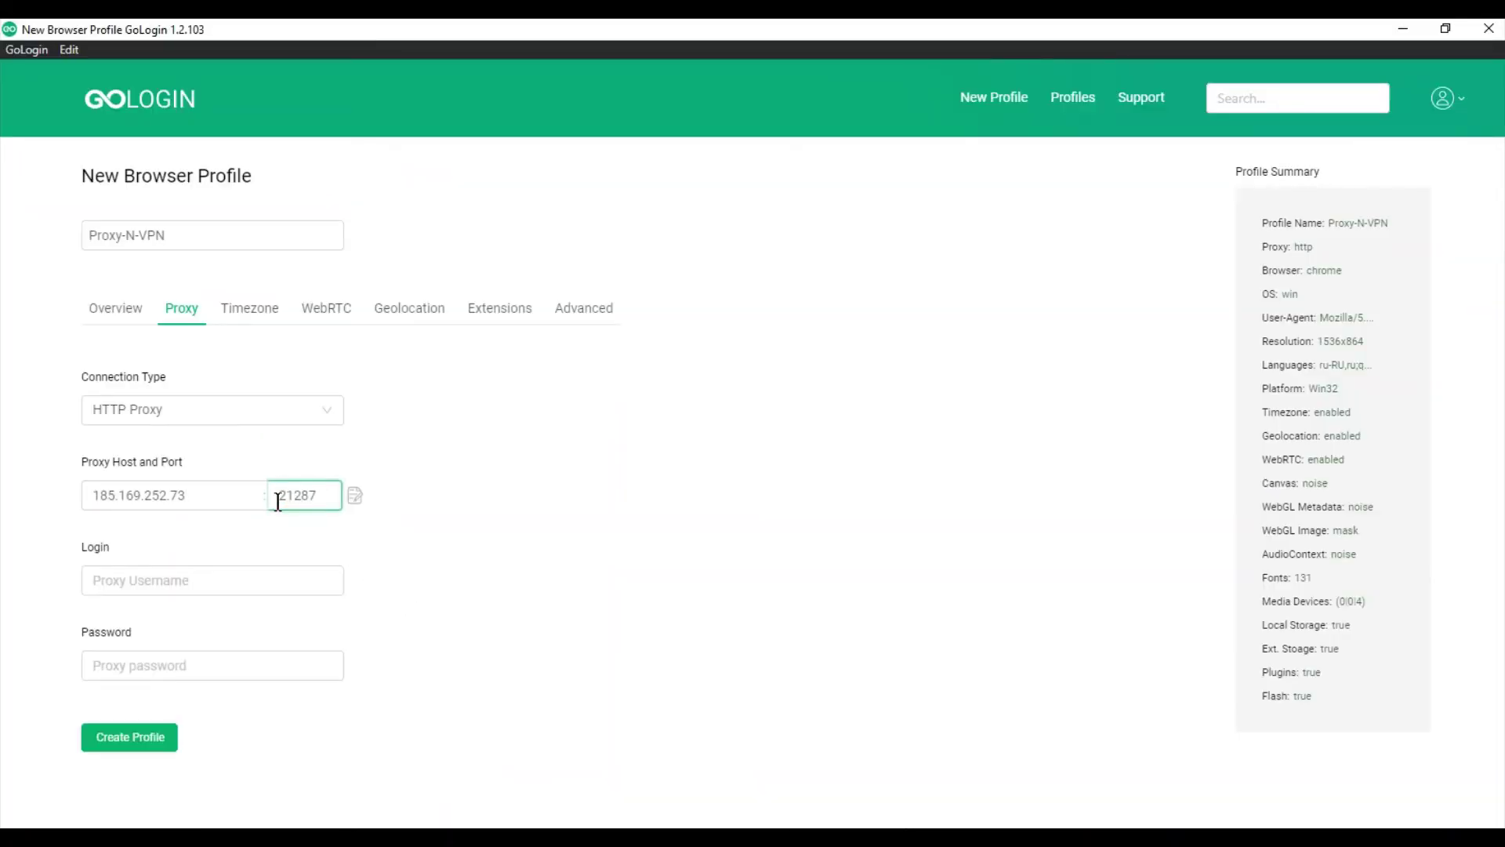
Step: Copy the Proxies User name into the GoLogin profile's proxy Login field
{"action": "key", "text": "alt+Tab"}
{"action": "scroll", "coordinate": [550, 749], "scroll_direction": "down", "scroll_amount": 3}
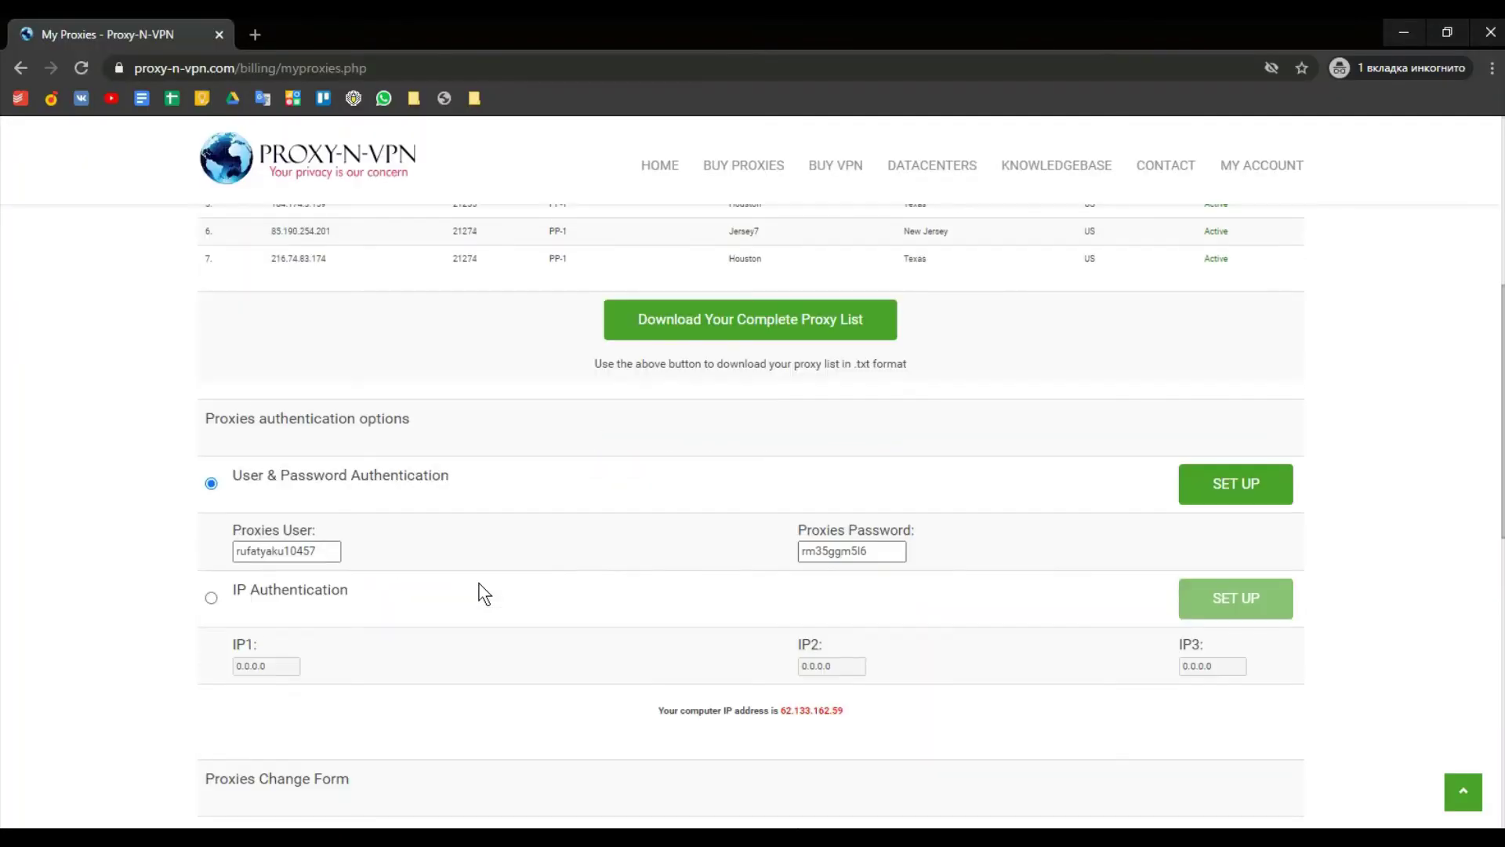
{"action": "left_click_drag", "start_coordinate": [335, 552], "coordinate": [199, 558]}
{"action": "right_click", "coordinate": [271, 552]}
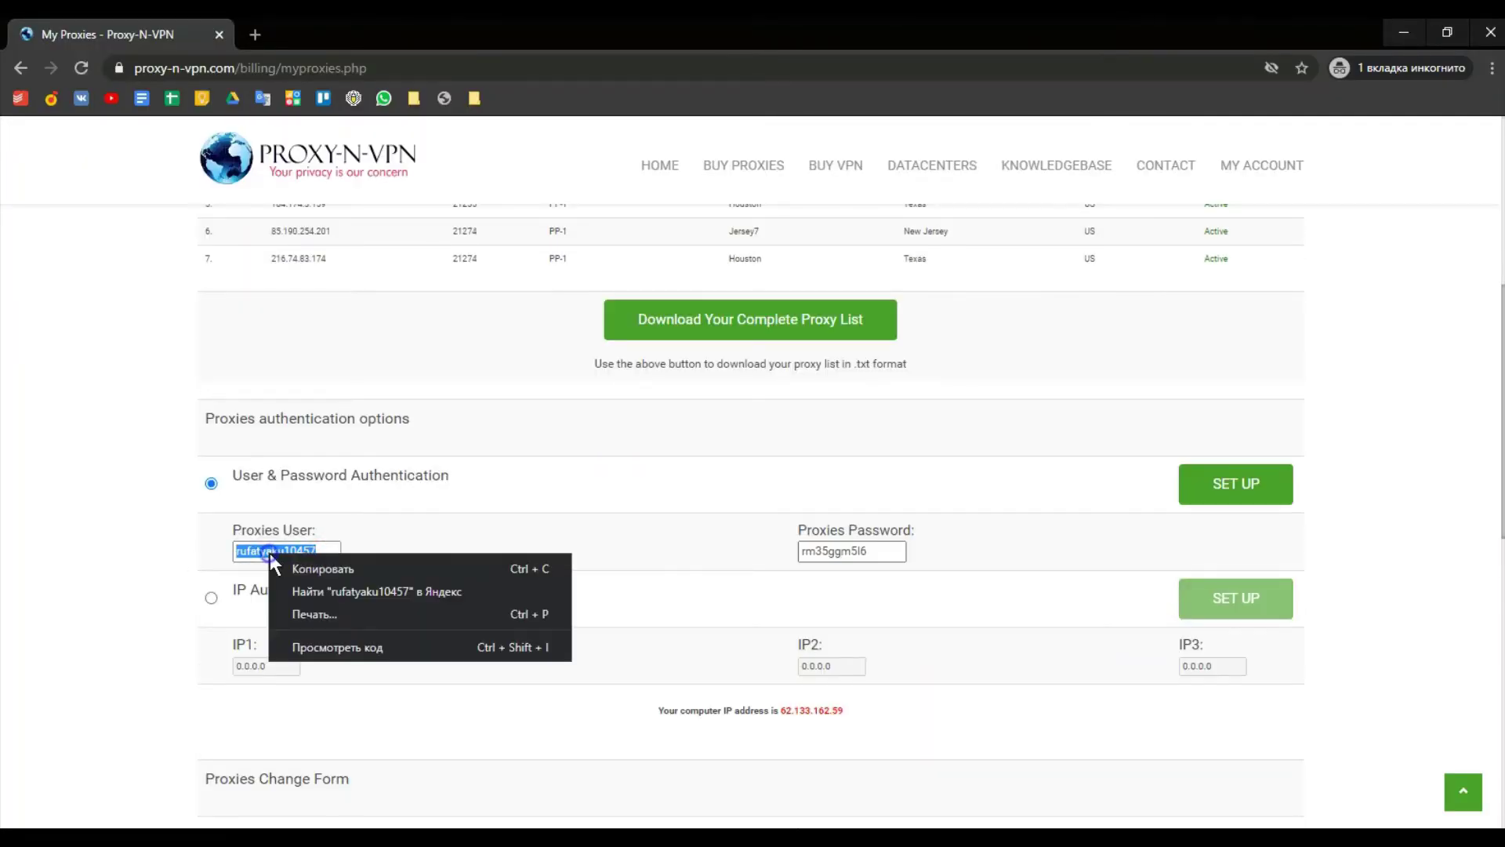
{"action": "left_click", "coordinate": [325, 570]}
{"action": "key", "text": "alt+Tab"}
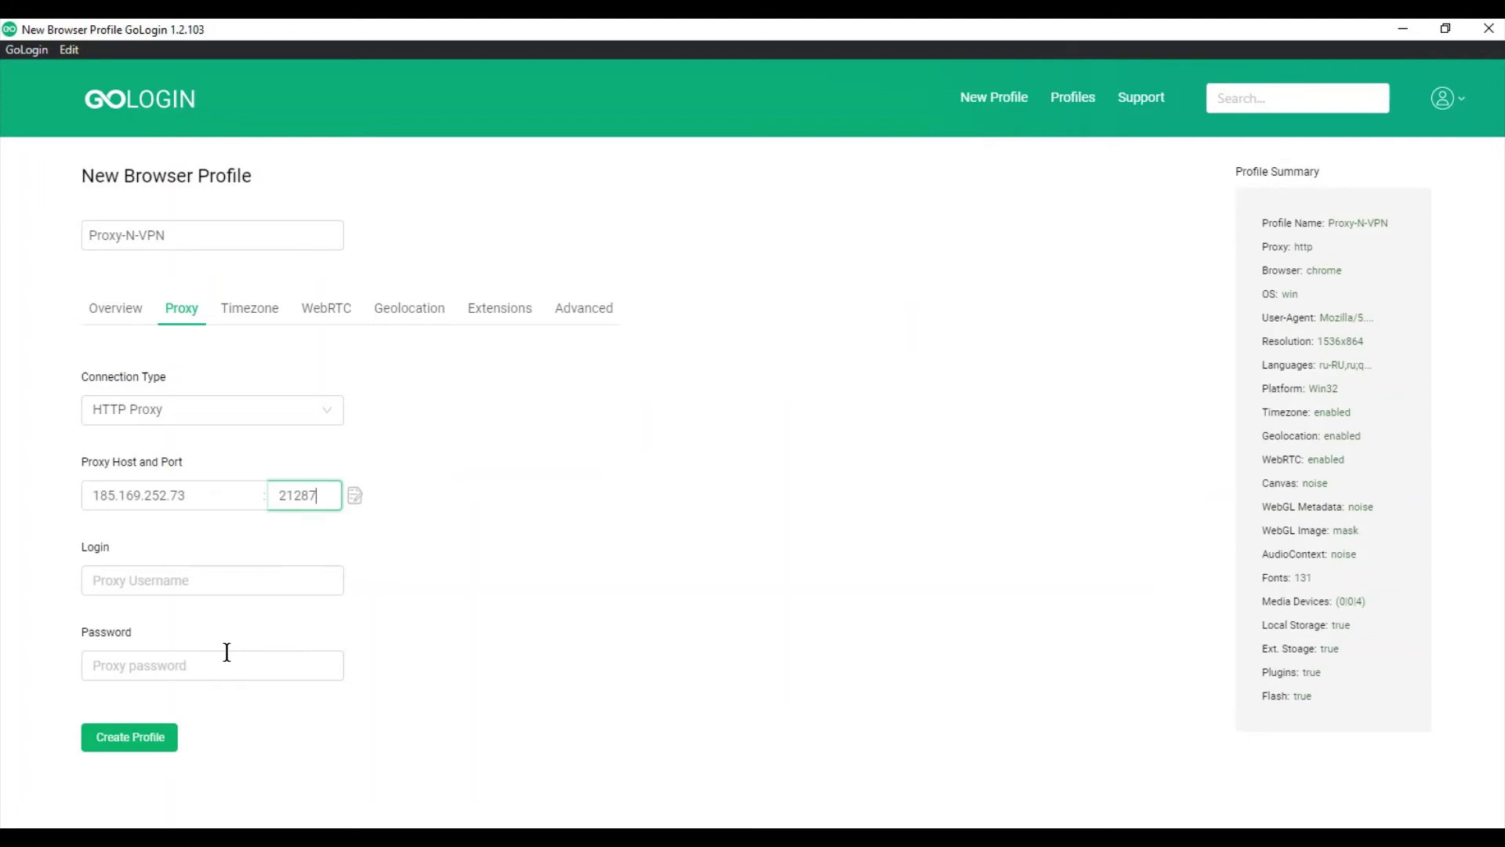
{"action": "left_click", "coordinate": [183, 580]}
{"action": "key", "text": "ctrl+v"}
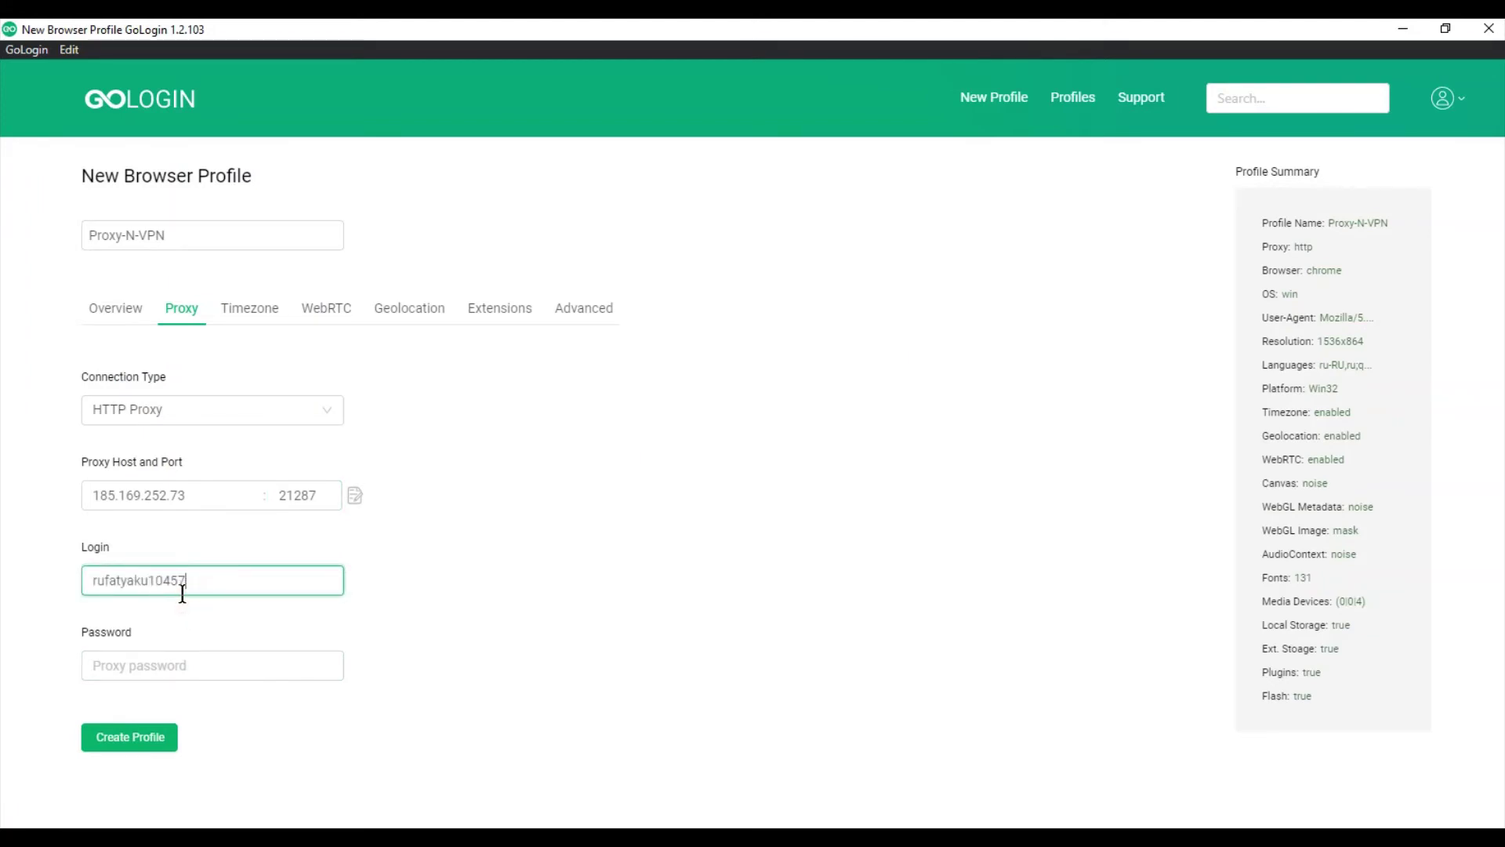
Step: Copy the Proxies Password into the GoLogin profile's Password field
{"action": "key", "text": "alt+Tab"}
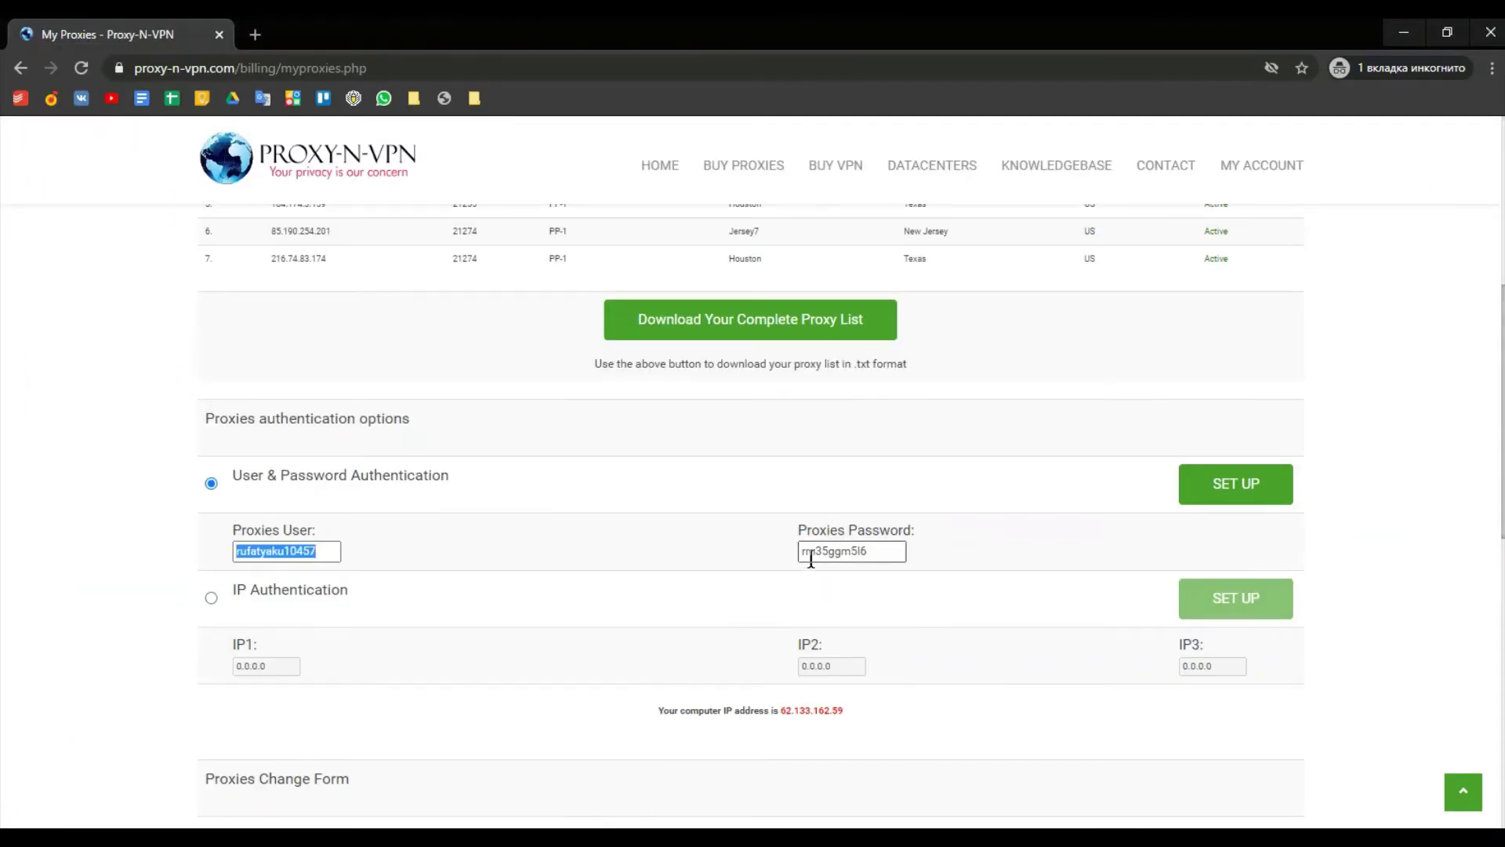
{"action": "double_click", "coordinate": [809, 553]}
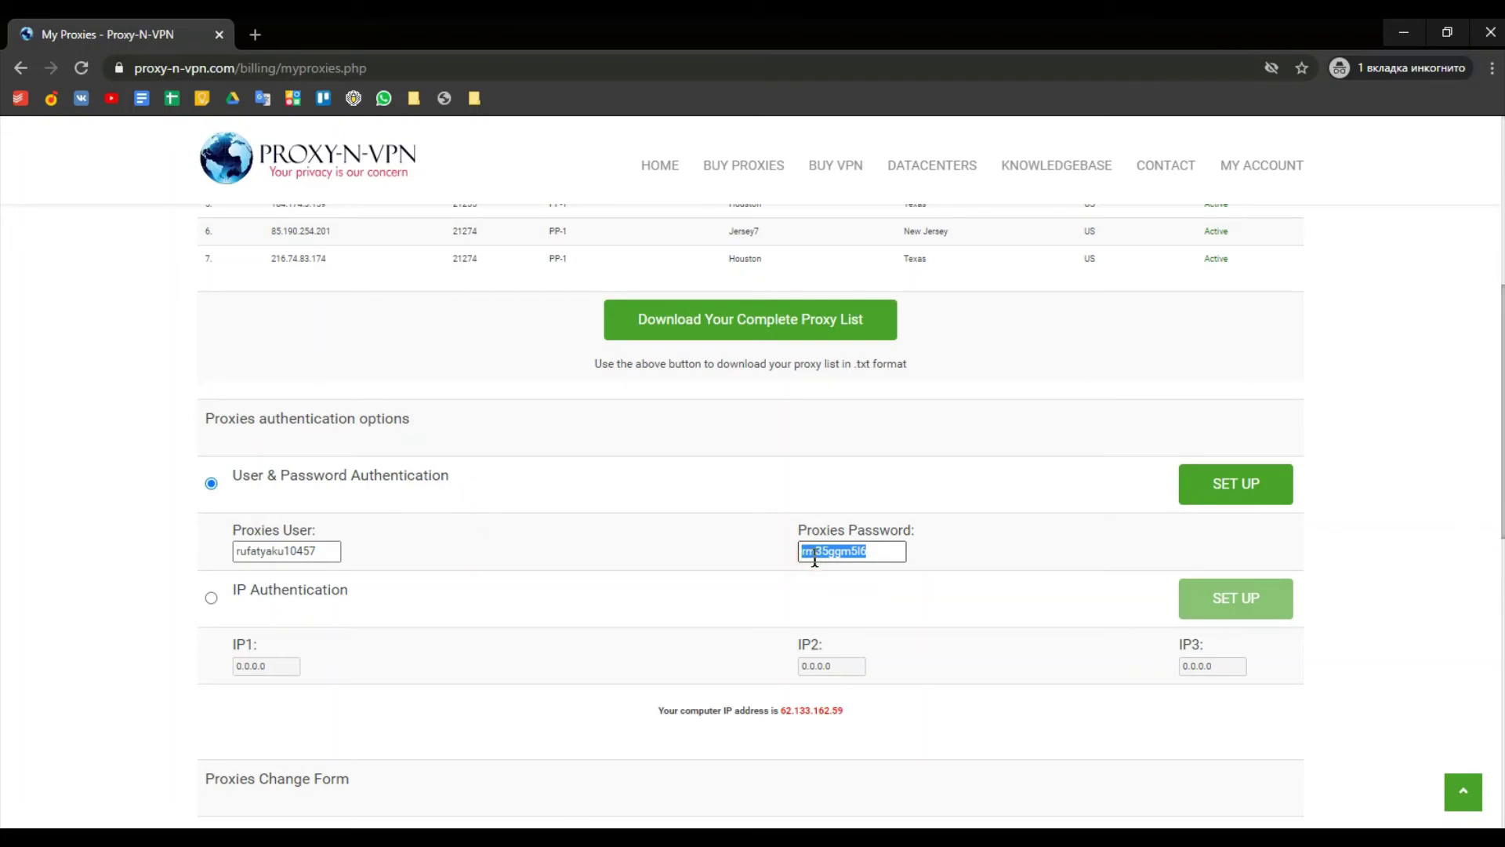
{"action": "key", "text": "ctrl+c"}
{"action": "key", "text": "alt+Tab"}
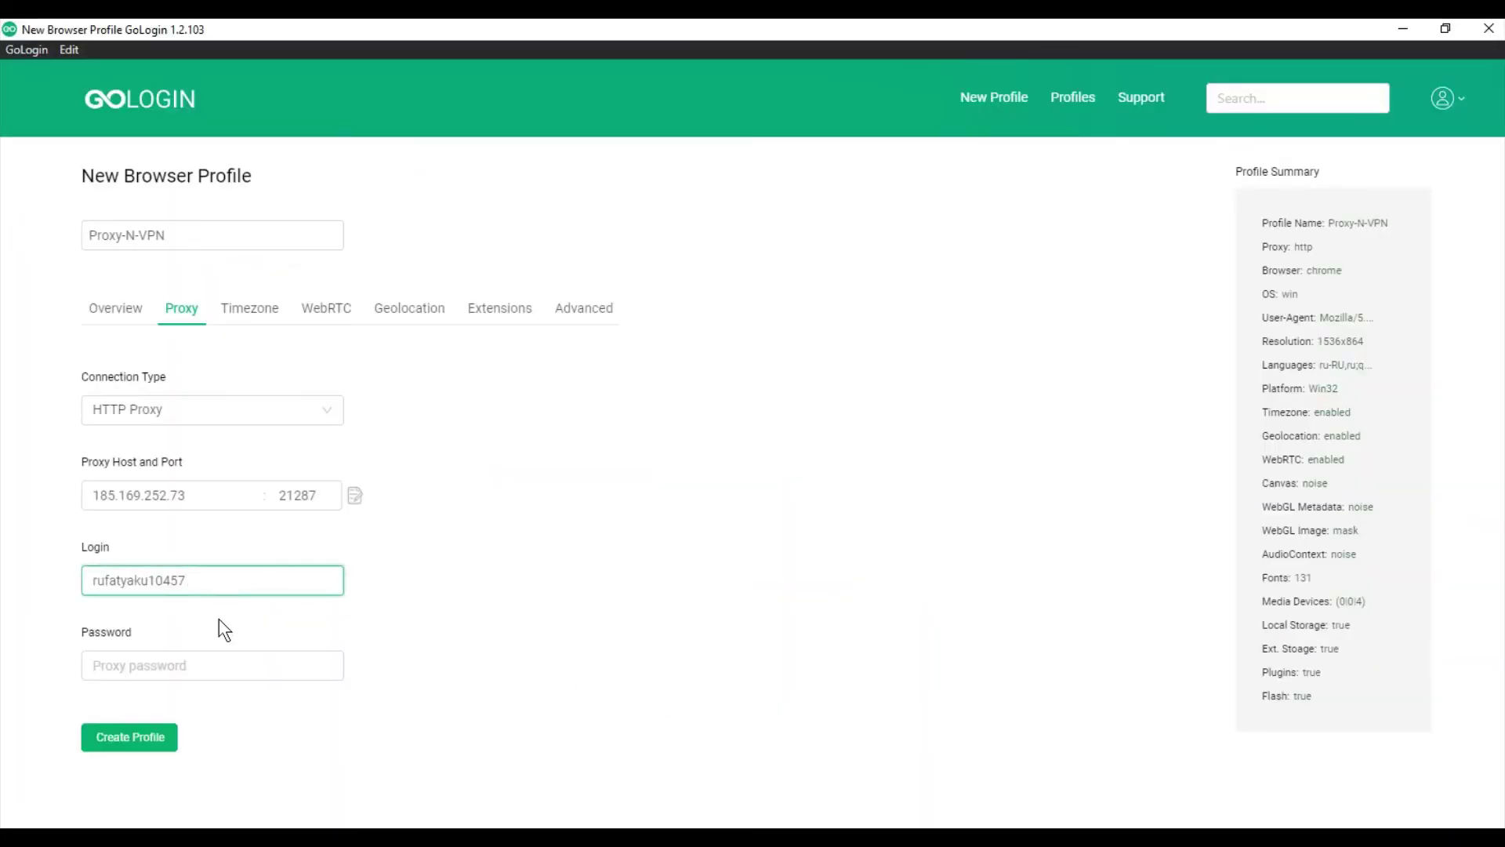
{"action": "left_click", "coordinate": [217, 665]}
{"action": "key", "text": "ctrl+v"}
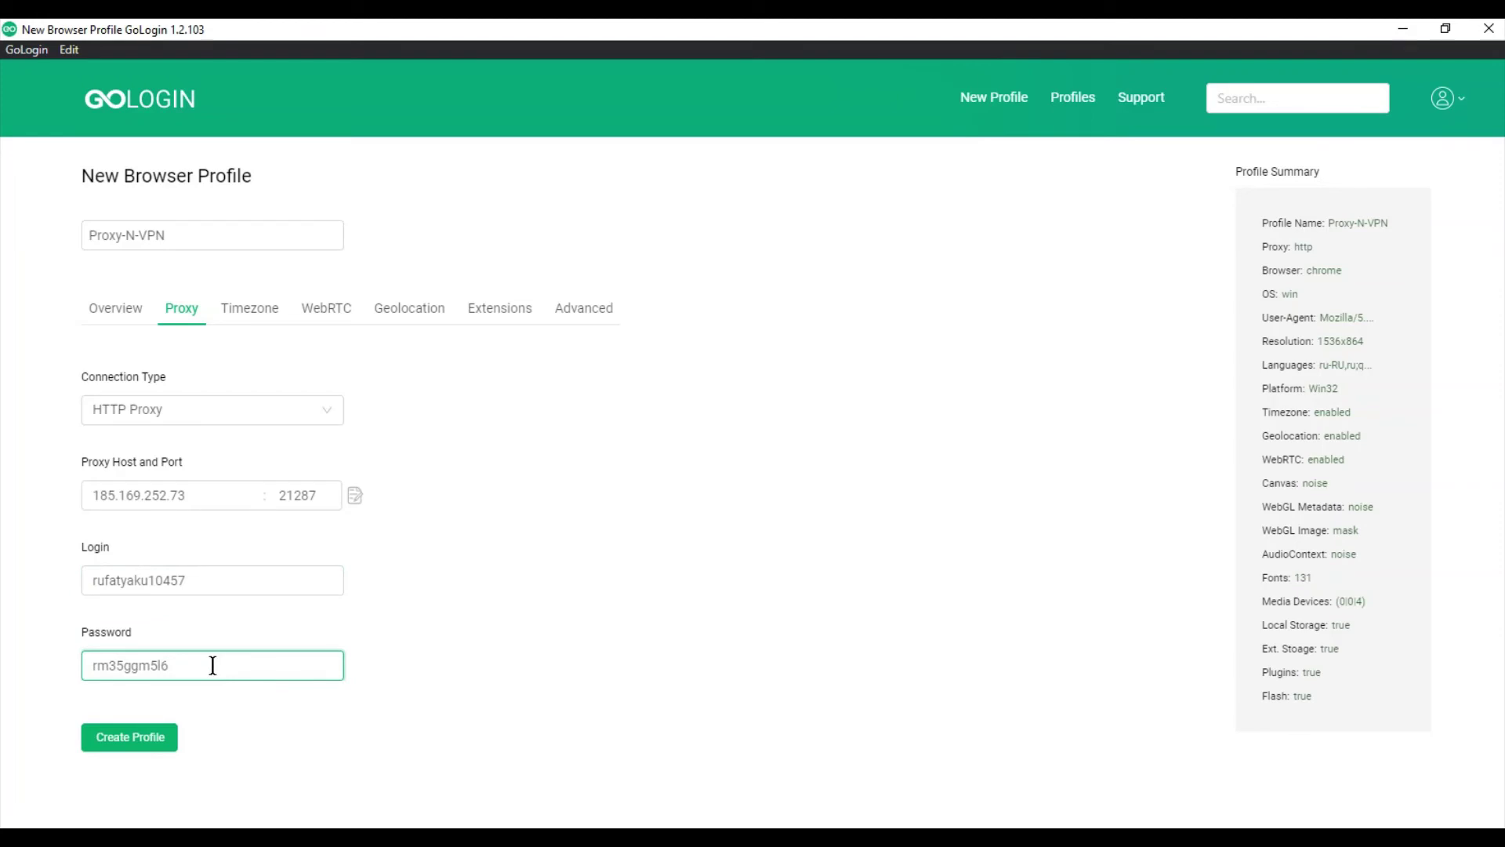
Step: Create the Proxy-N-VPN profile and run it to check its proxy IP
{"action": "left_click", "coordinate": [125, 738]}
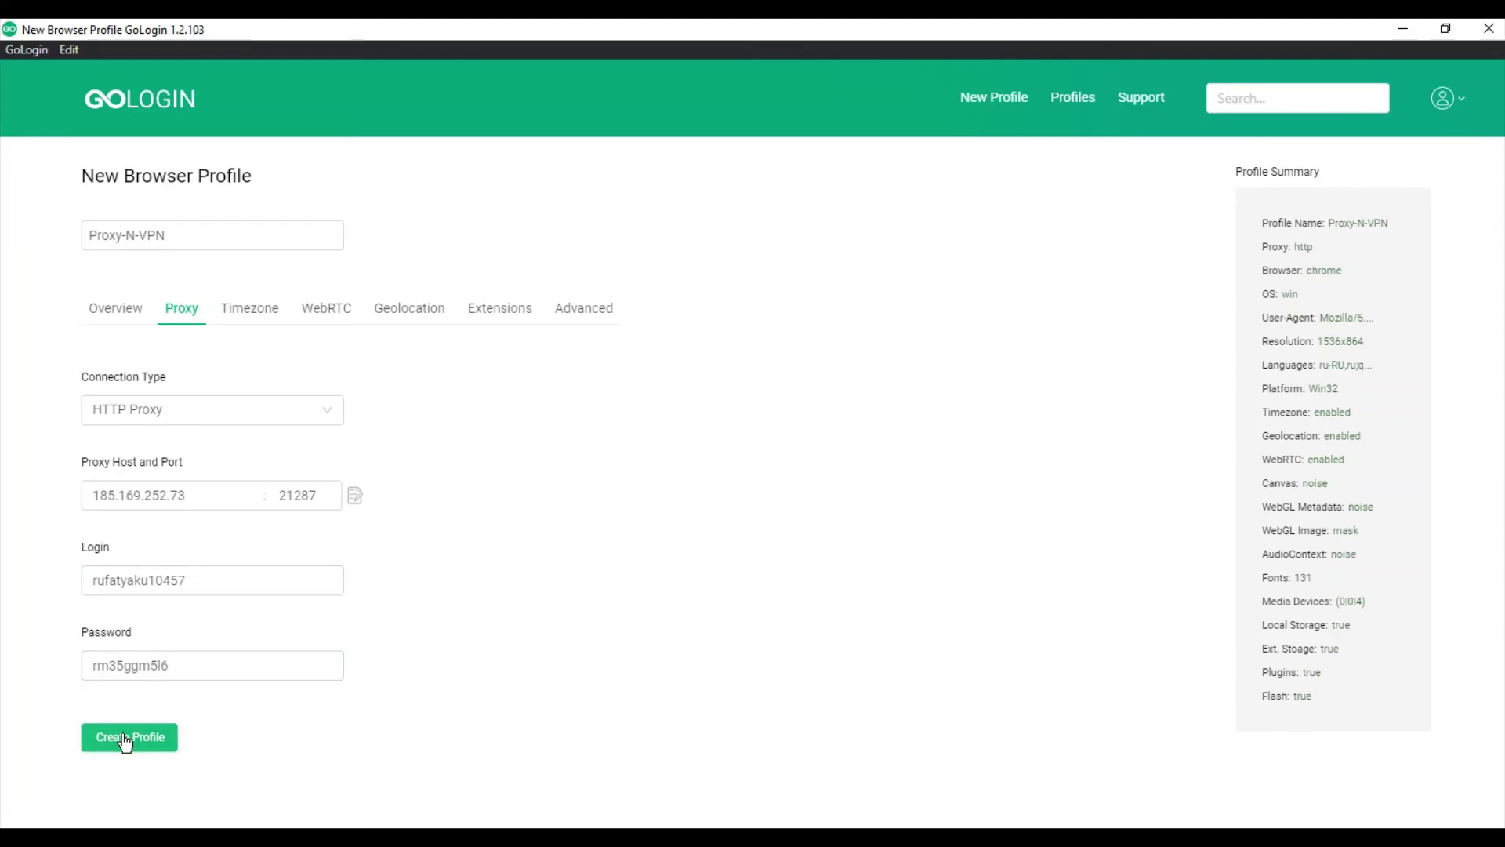
{"action": "left_click", "coordinate": [125, 740]}
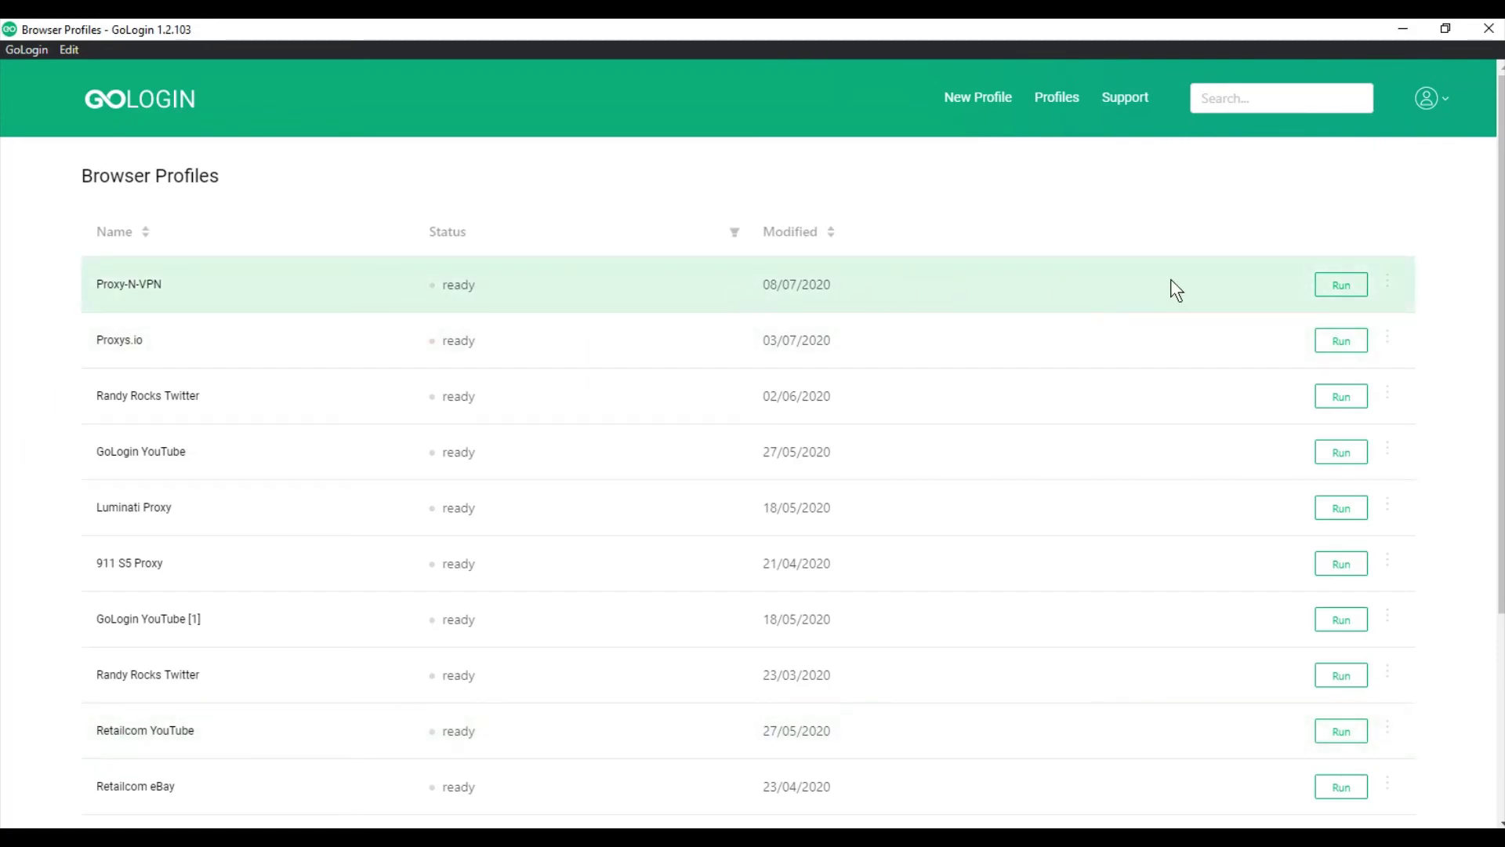
{"action": "left_click", "coordinate": [1341, 285]}
{"action": "left_click", "coordinate": [1342, 284]}
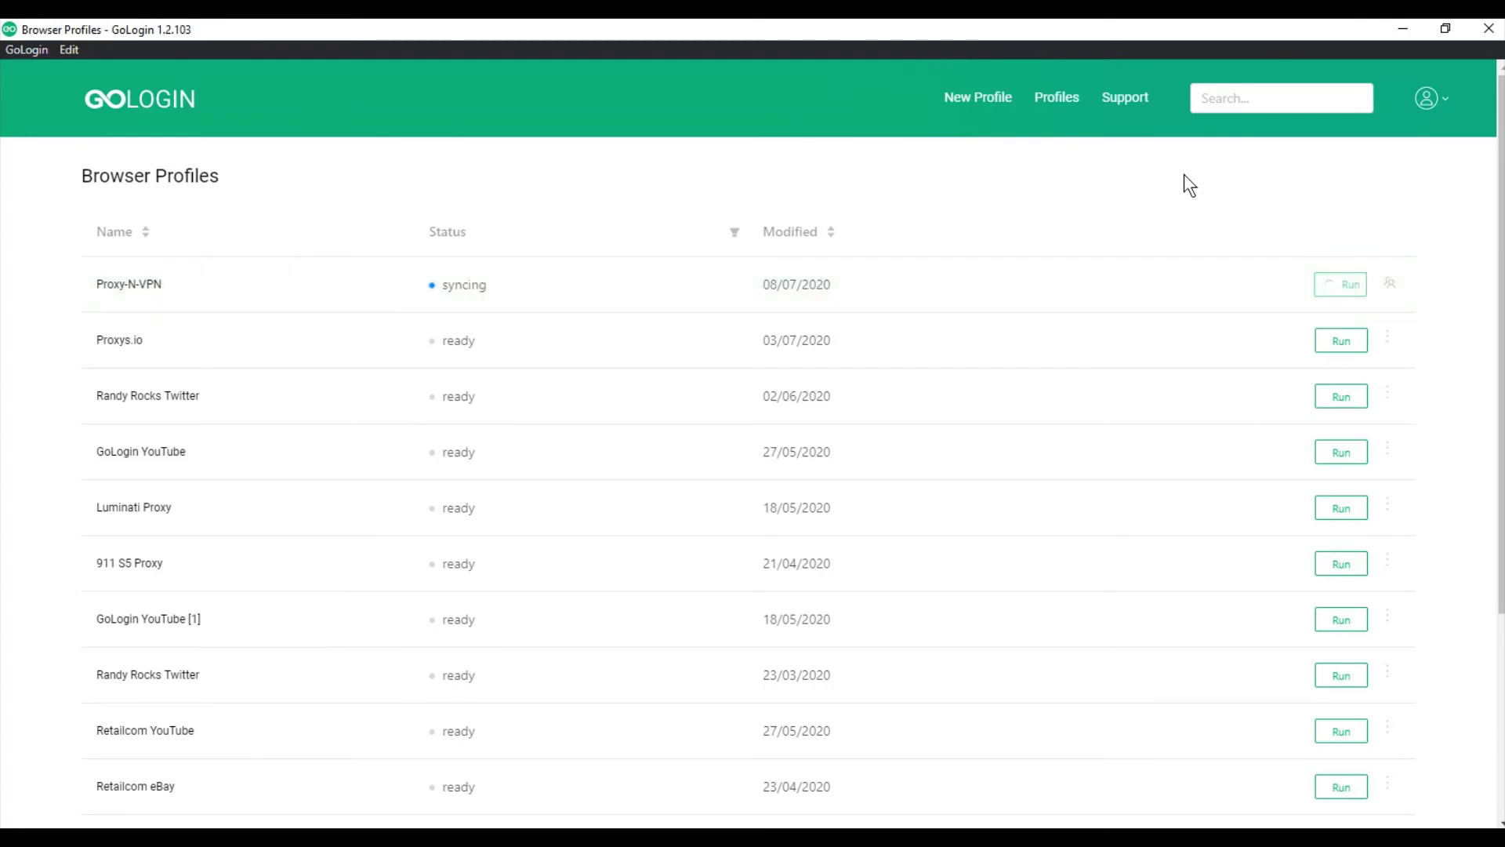